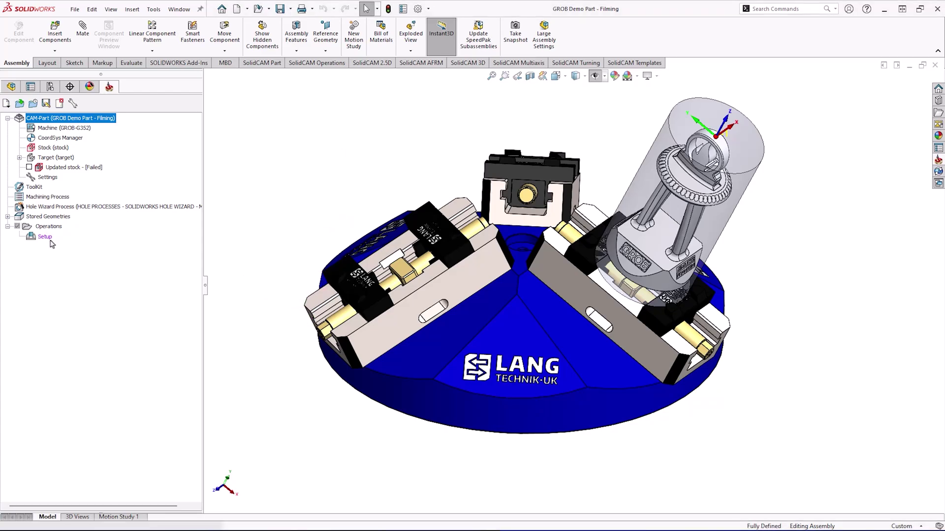
- Edit the Setup and open the clamping fixture's Model definition in Machine setup
{"action": "right_click", "coordinate": [46, 244]}
{"action": "left_click", "coordinate": [67, 244]}
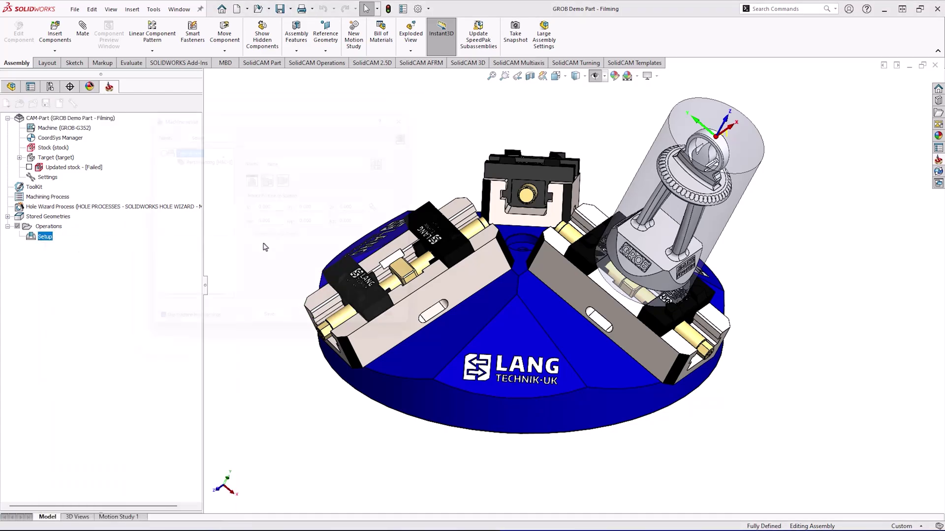
{"action": "left_click", "coordinate": [377, 157]}
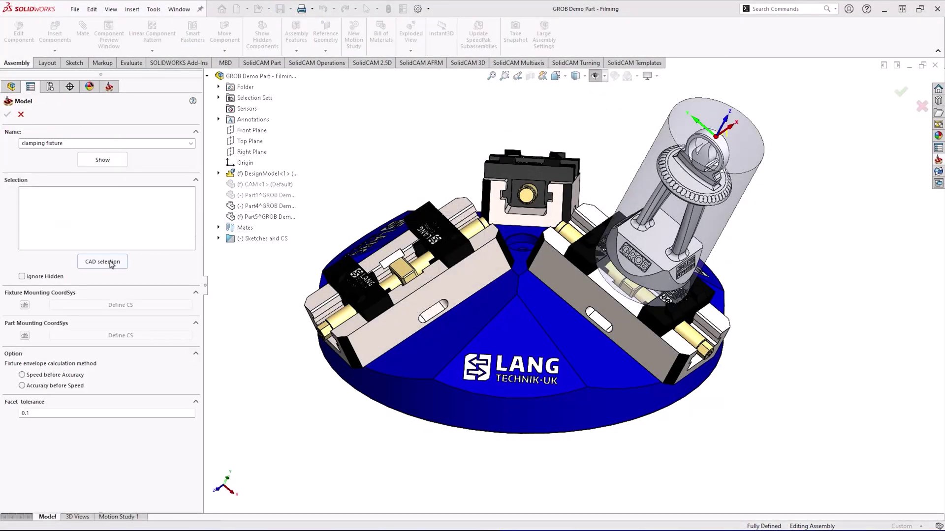
- Pick the vise base, pyramid base and design model part as fixture solids from CAD
{"action": "left_click", "coordinate": [109, 262]}
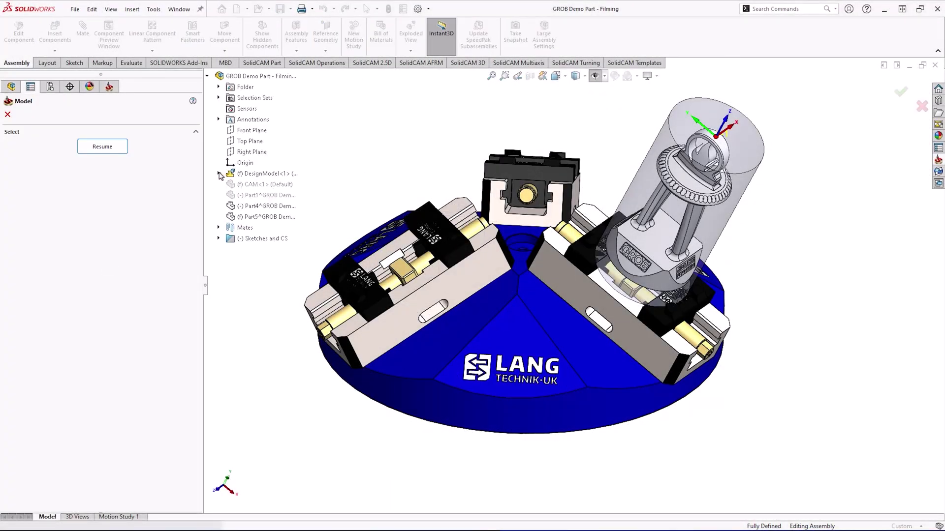
{"action": "left_click", "coordinate": [218, 173]}
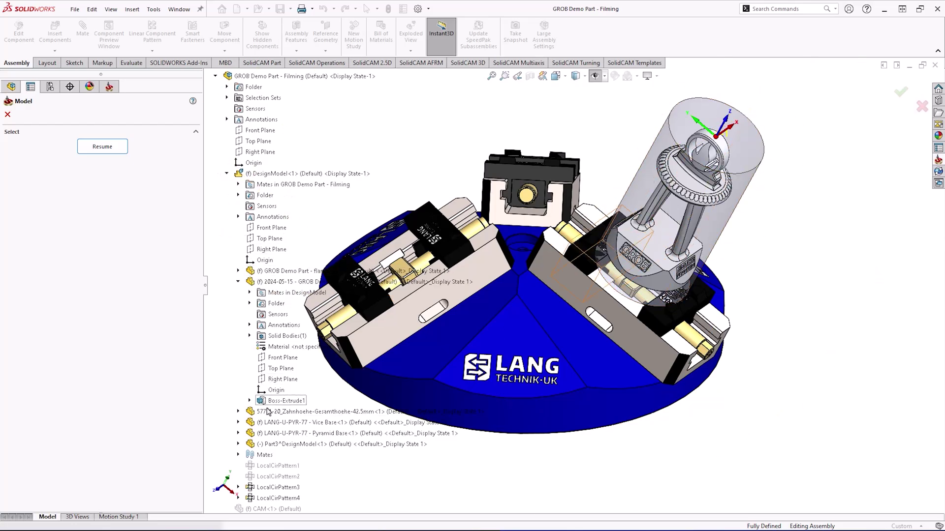
{"action": "left_click", "coordinate": [285, 422]}
{"action": "left_click", "coordinate": [270, 433], "text": "ctrl"}
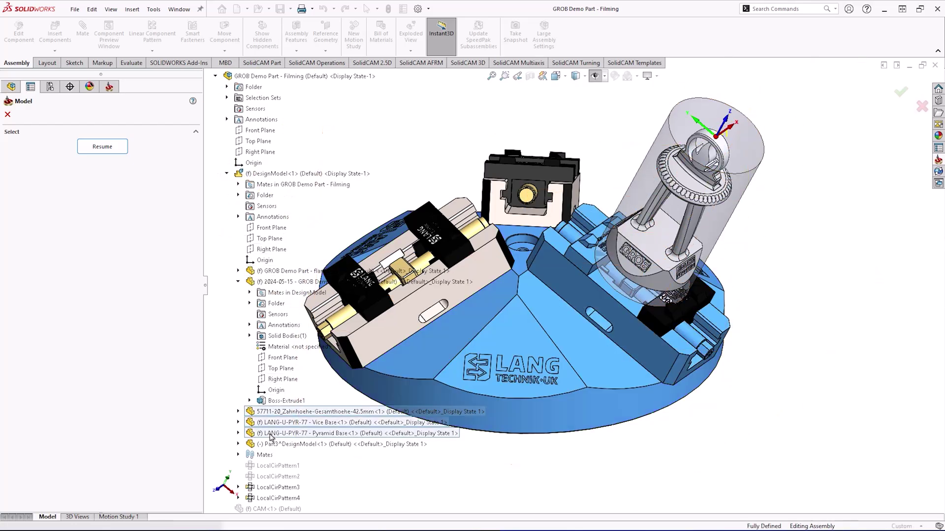
{"action": "left_click", "coordinate": [271, 445], "text": "ctrl"}
{"action": "scroll", "coordinate": [265, 443], "scroll_direction": "down", "scroll_amount": 2}
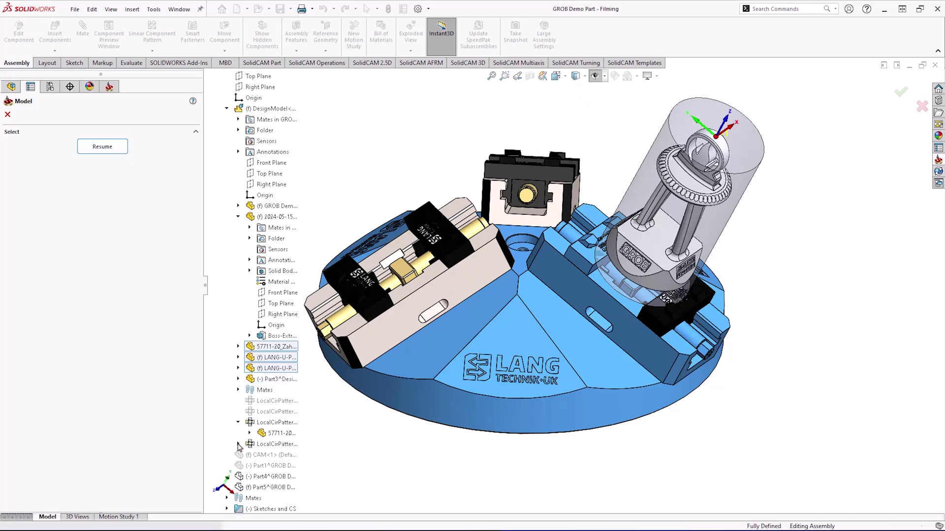
- Add the LocalCirPattern4 vise bases and jaws to the fixture, then finish the selection
{"action": "left_click", "coordinate": [296, 445], "text": "ctrl"}
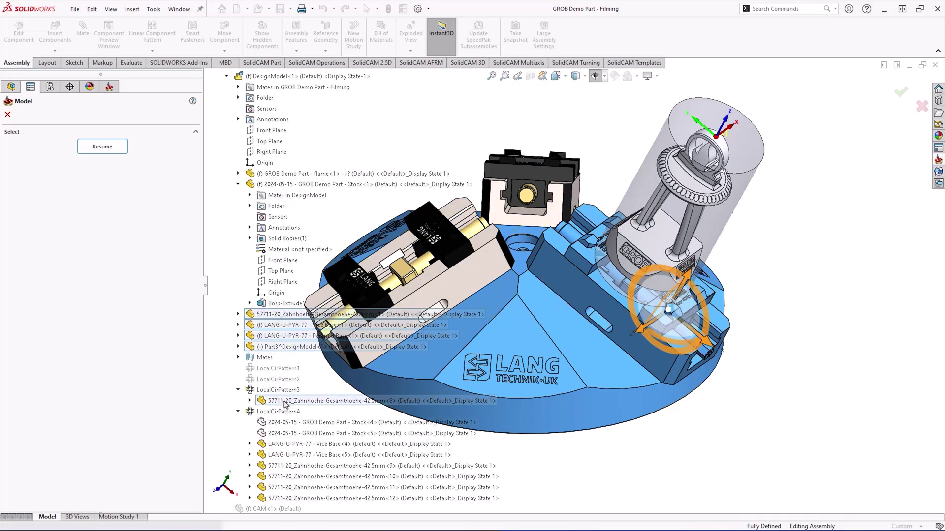
{"action": "left_click", "coordinate": [294, 455], "text": "ctrl"}
{"action": "left_click", "coordinate": [293, 465], "text": "ctrl"}
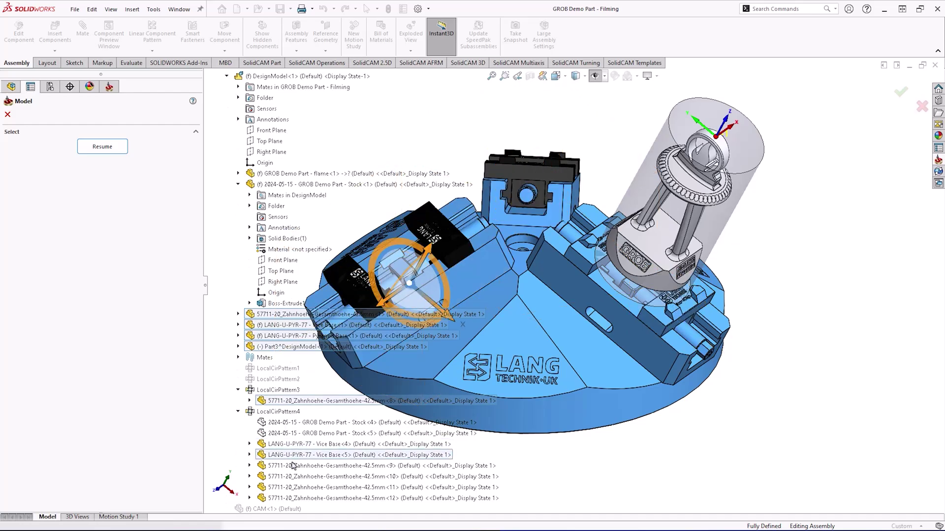
{"action": "left_click", "coordinate": [293, 476], "text": "ctrl"}
{"action": "left_click", "coordinate": [293, 487], "text": "ctrl"}
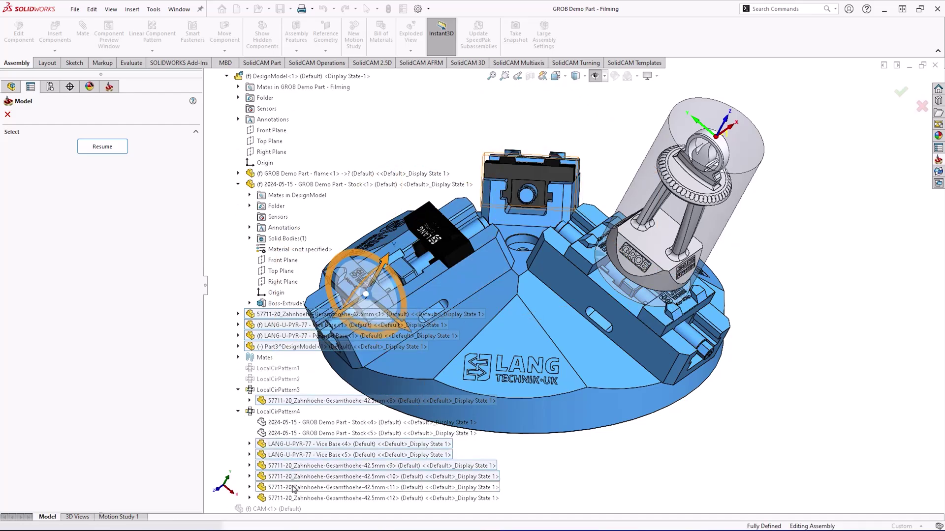
{"action": "left_click", "coordinate": [293, 498], "text": "ctrl"}
{"action": "left_click", "coordinate": [103, 146]}
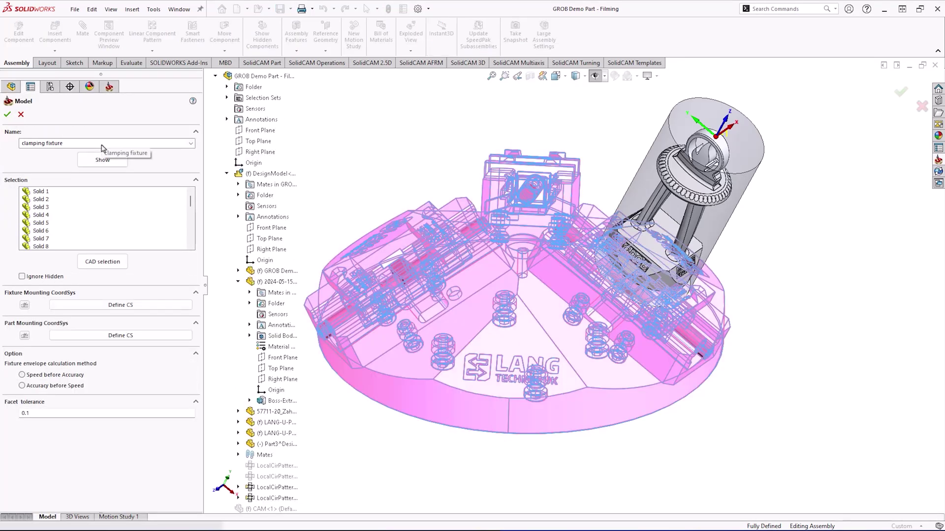
{"action": "left_click", "coordinate": [215, 76]}
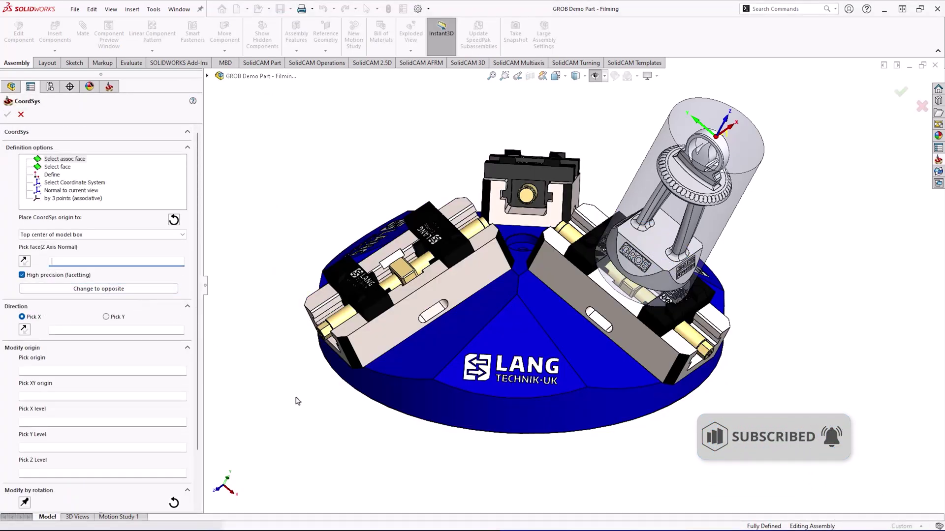
- Place the fixture coordinate system on the base's bottom face, rotated 270° about X, with High precision off
{"action": "left_click", "coordinate": [21, 275]}
{"action": "middle_click_drag", "start_coordinate": [281, 371], "coordinate": [391, 300]}
{"action": "left_click", "coordinate": [451, 428]}
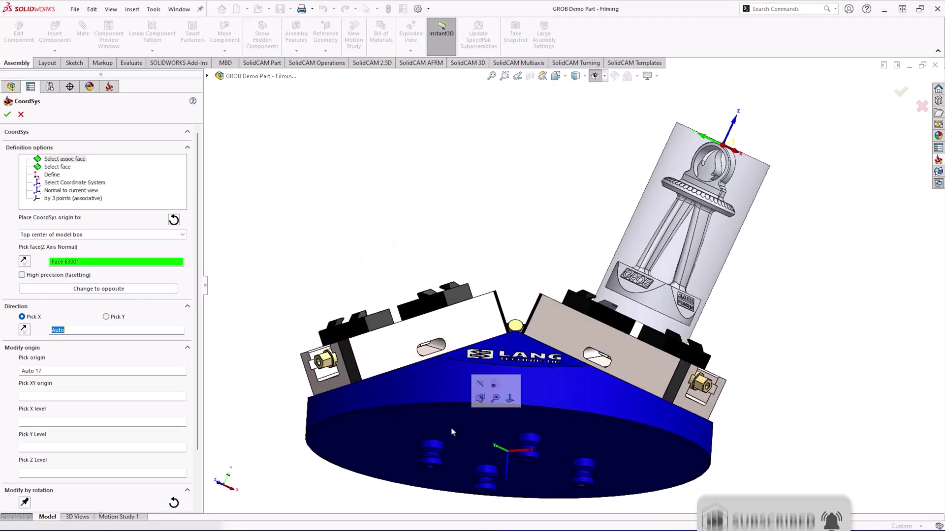
{"action": "scroll", "coordinate": [433, 408], "scroll_direction": "up", "scroll_amount": 2}
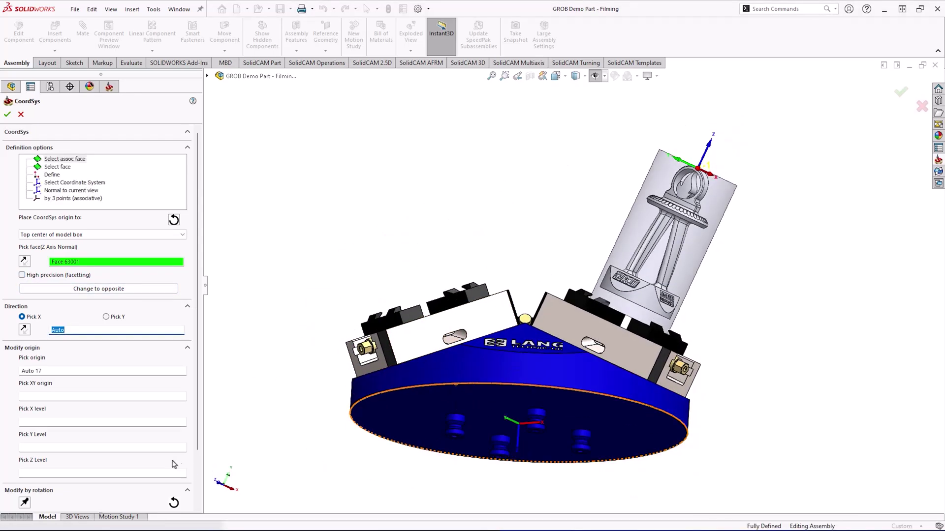
{"action": "key", "text": "z"}
{"action": "scroll", "coordinate": [155, 472], "scroll_direction": "down", "scroll_amount": 3}
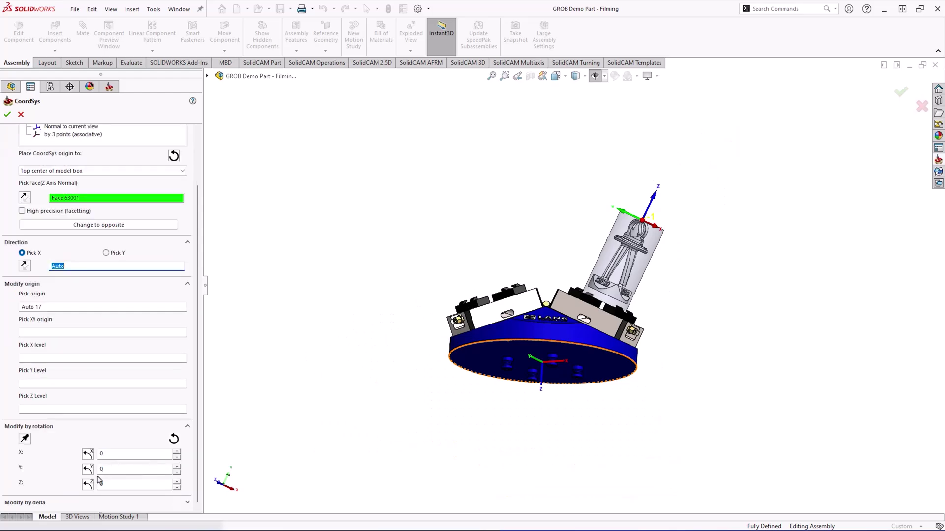
{"action": "left_click", "coordinate": [88, 455]}
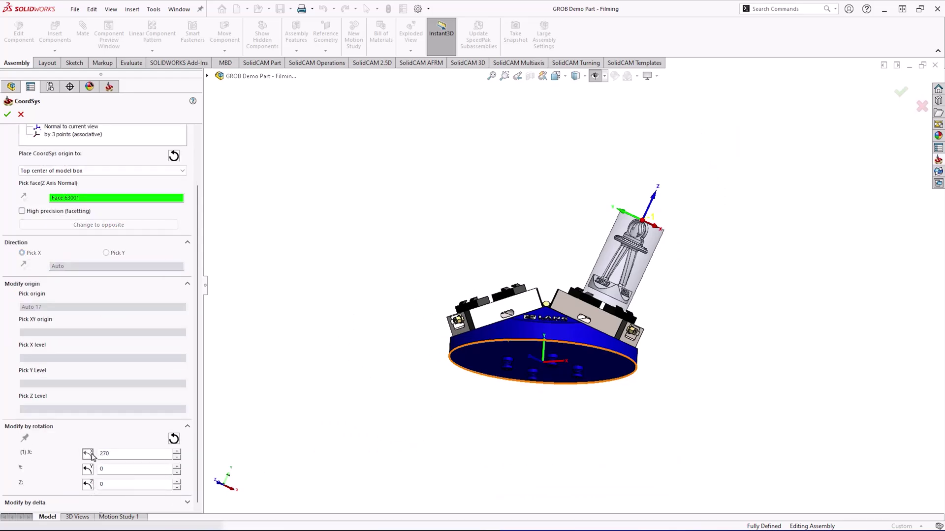
{"action": "left_click", "coordinate": [8, 116]}
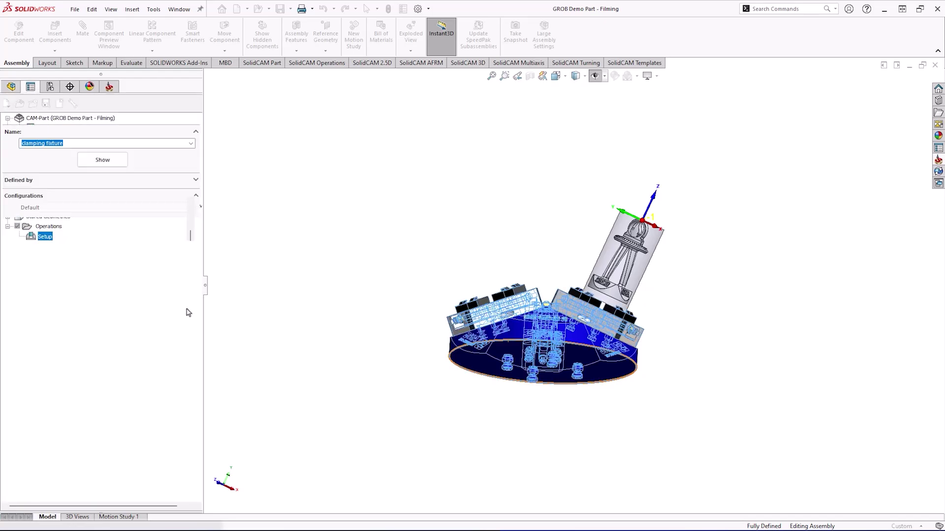
- Define the part mounting coordinate system on the mounting face, rotated 90° about Z, and confirm both panels
{"action": "middle_click_drag", "start_coordinate": [471, 232], "coordinate": [481, 332]}
{"action": "left_click", "coordinate": [124, 336]}
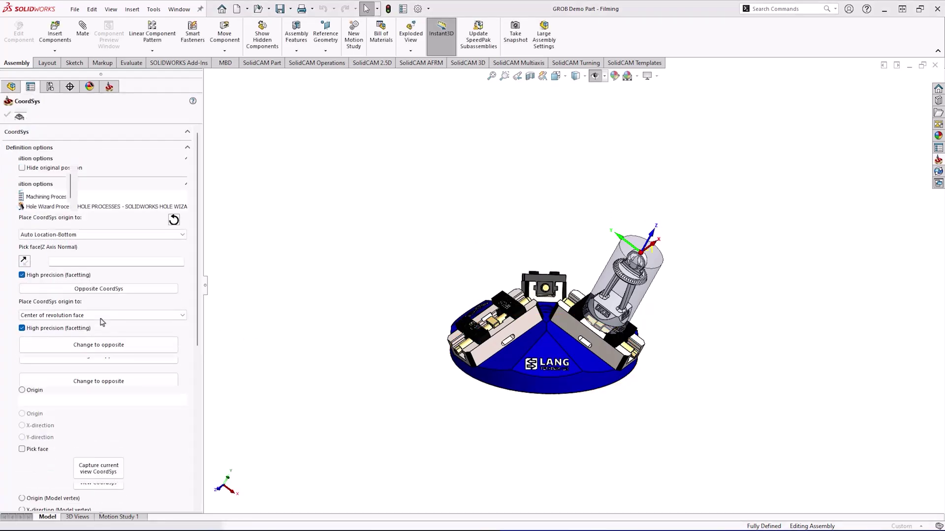
{"action": "left_click", "coordinate": [22, 275]}
{"action": "middle_click_drag", "start_coordinate": [533, 245], "coordinate": [663, 281]}
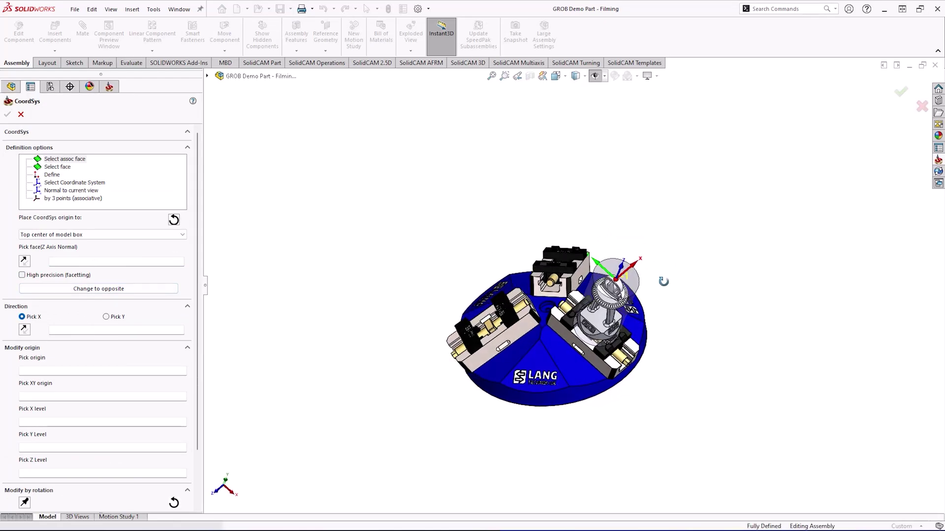
{"action": "left_click", "coordinate": [629, 291]}
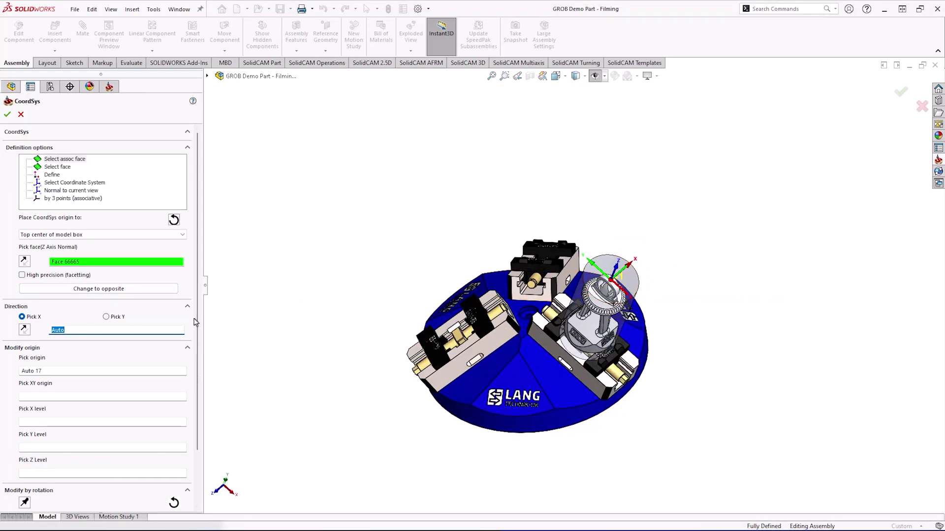
{"action": "scroll", "coordinate": [196, 322], "scroll_direction": "down", "scroll_amount": 2}
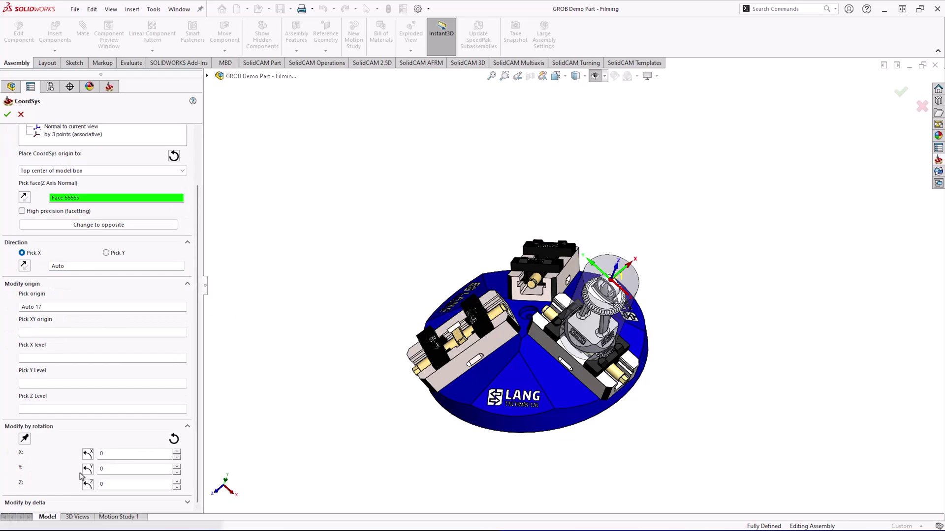
{"action": "left_click", "coordinate": [88, 484]}
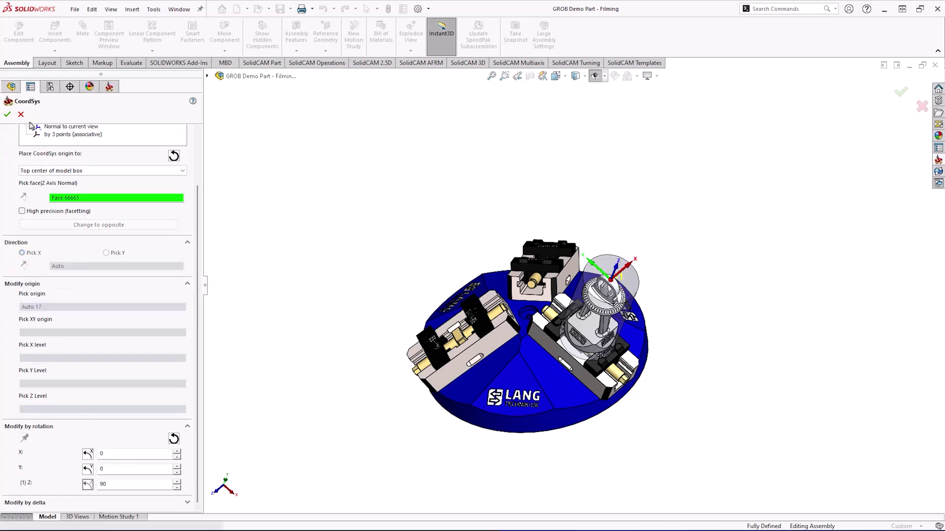
{"action": "left_click", "coordinate": [9, 114]}
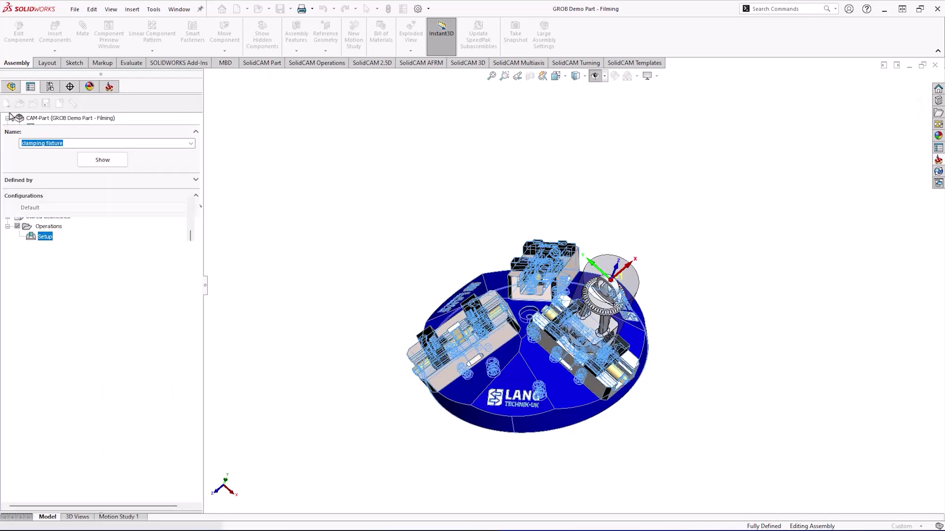
{"action": "left_click", "coordinate": [8, 115]}
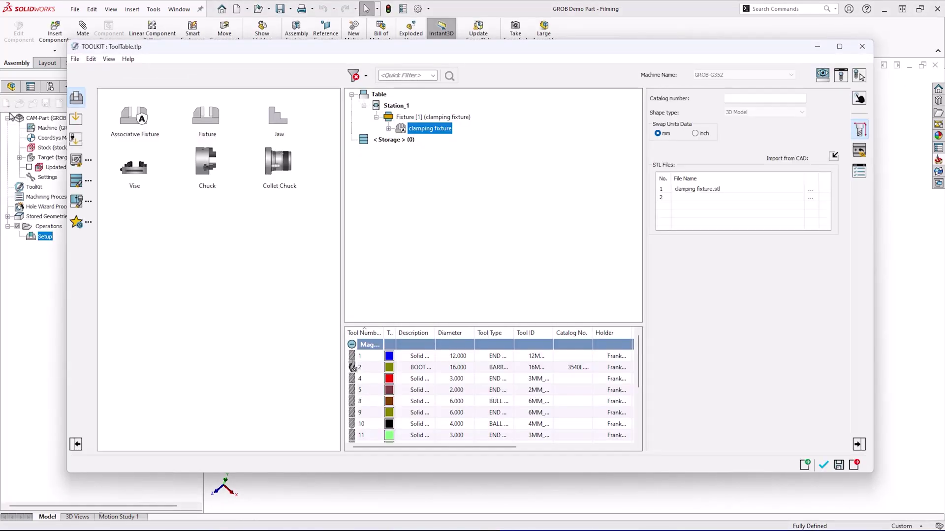
- Preview the clamping fixture on the GROB table, then save and exit Machine setup
{"action": "left_click", "coordinate": [822, 76]}
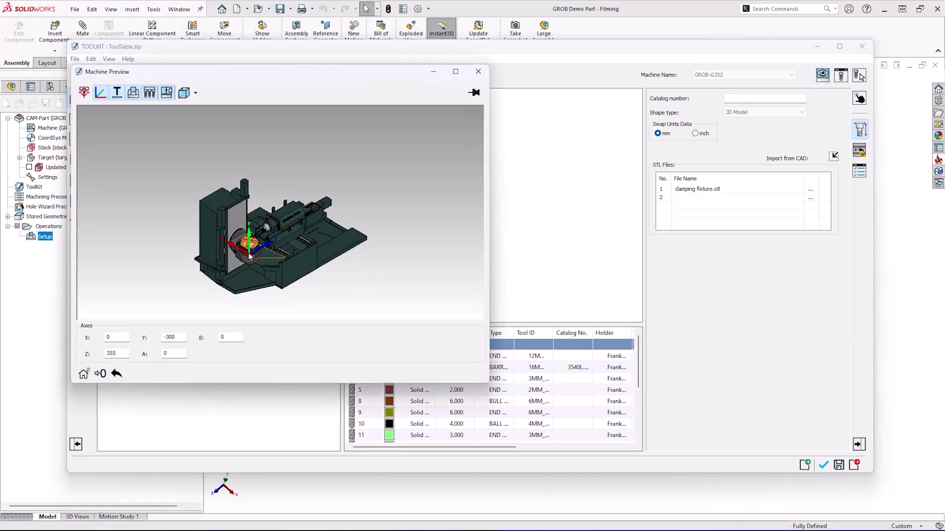
{"action": "scroll", "coordinate": [270, 208], "scroll_direction": "up", "scroll_amount": 5}
{"action": "scroll", "coordinate": [270, 208], "scroll_direction": "up", "scroll_amount": 5}
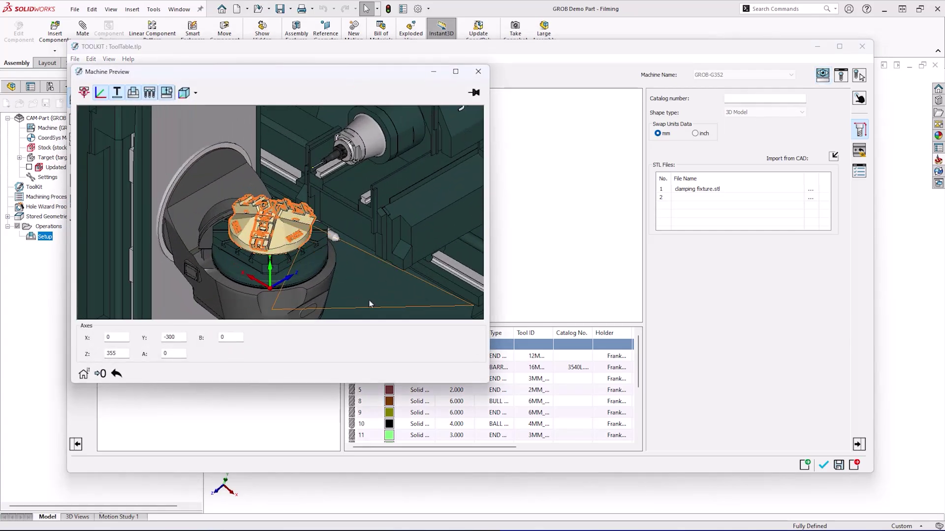
{"action": "left_click", "coordinate": [825, 466]}
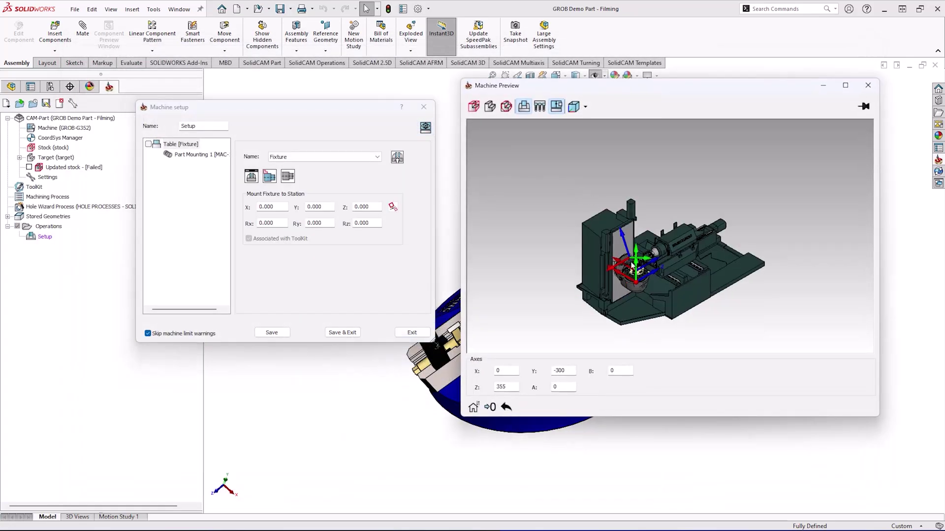
{"action": "scroll", "coordinate": [631, 267], "scroll_direction": "up", "scroll_amount": 6}
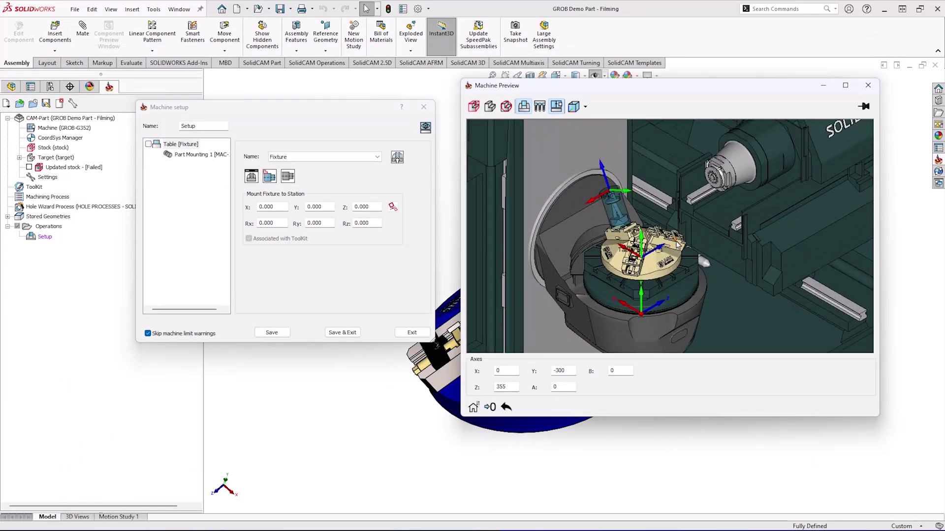
{"action": "scroll", "coordinate": [678, 244], "scroll_direction": "up", "scroll_amount": 1}
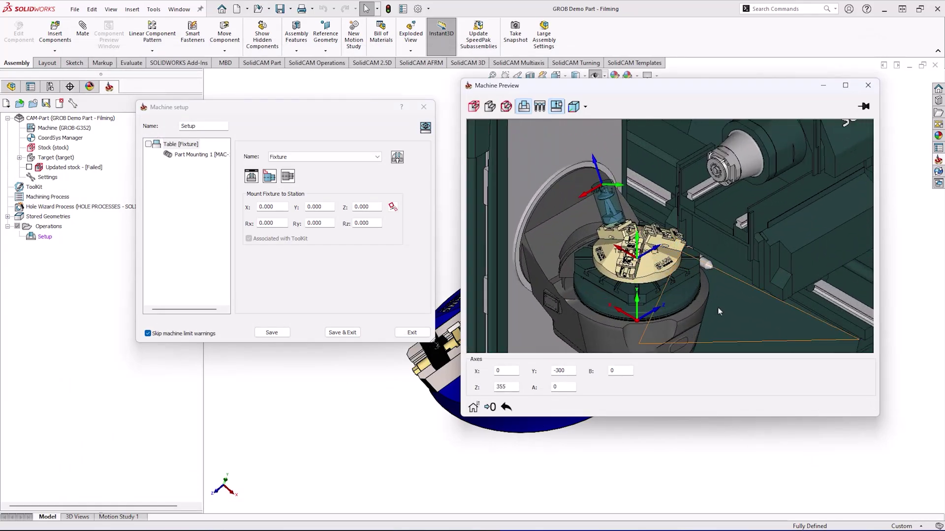
{"action": "left_click", "coordinate": [342, 333]}
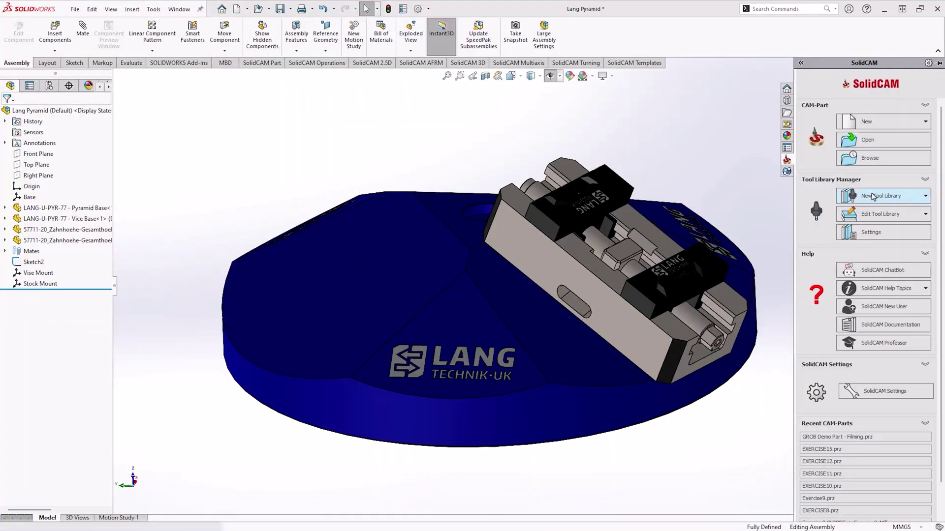
- Create a new Tool Components library and show its Fixture component types
{"action": "left_click", "coordinate": [873, 195]}
{"action": "left_click", "coordinate": [881, 202]}
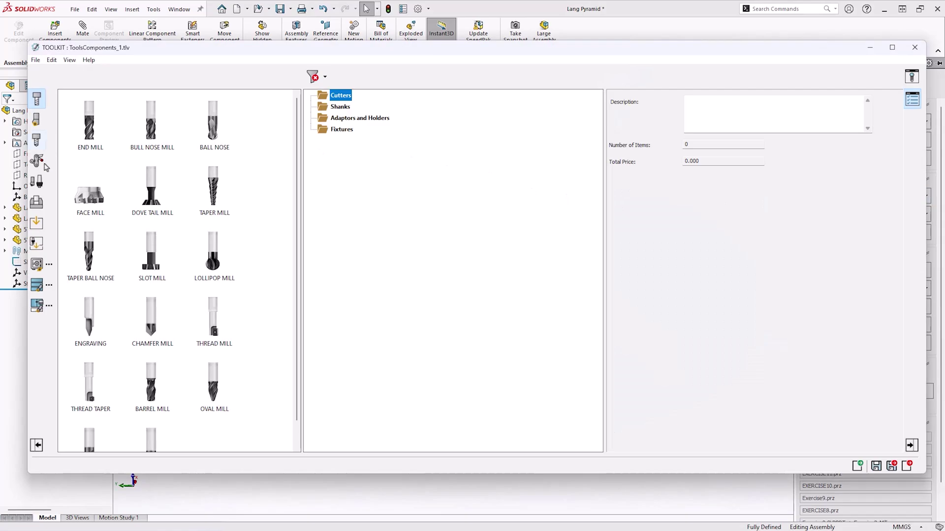
{"action": "left_click", "coordinate": [37, 202]}
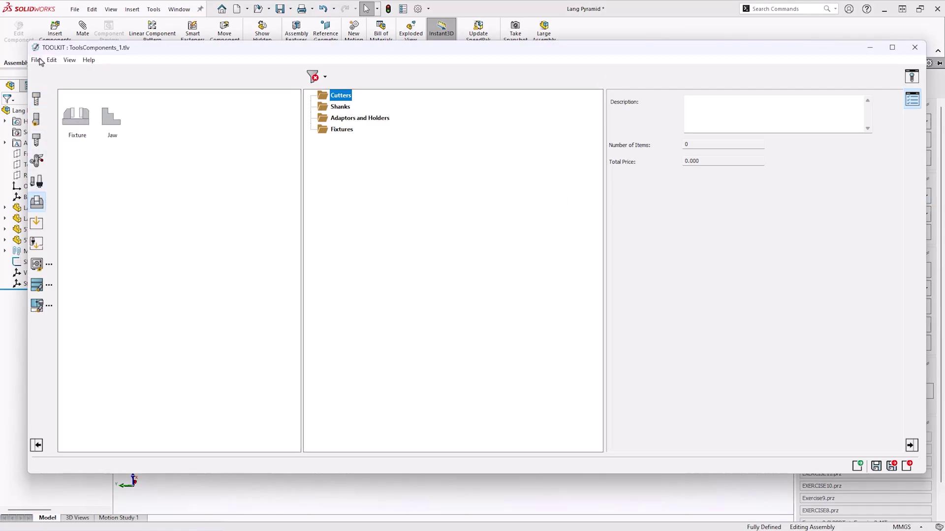
- Add a Fixtures entry named Lang Vise base that uses Lang Vise base.STL
{"action": "left_click_drag", "start_coordinate": [75, 117], "coordinate": [342, 130]}
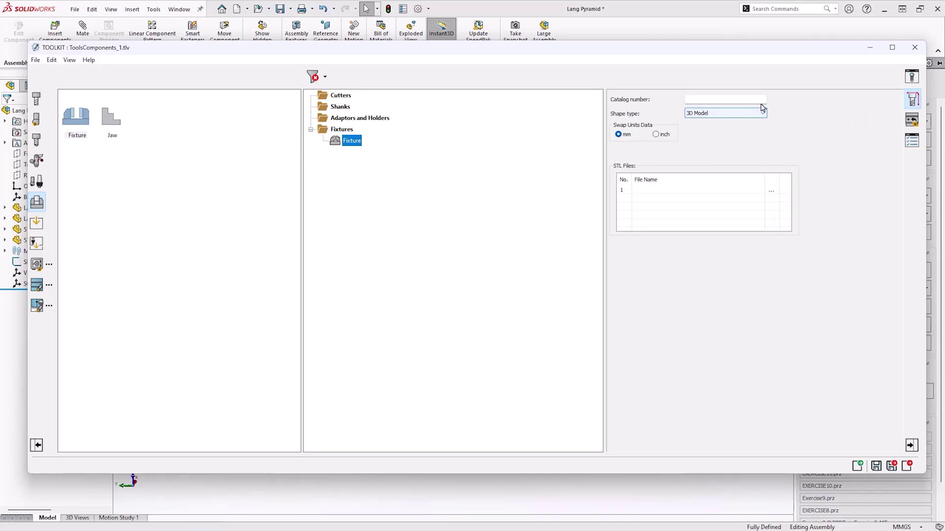
{"action": "left_click", "coordinate": [772, 191]}
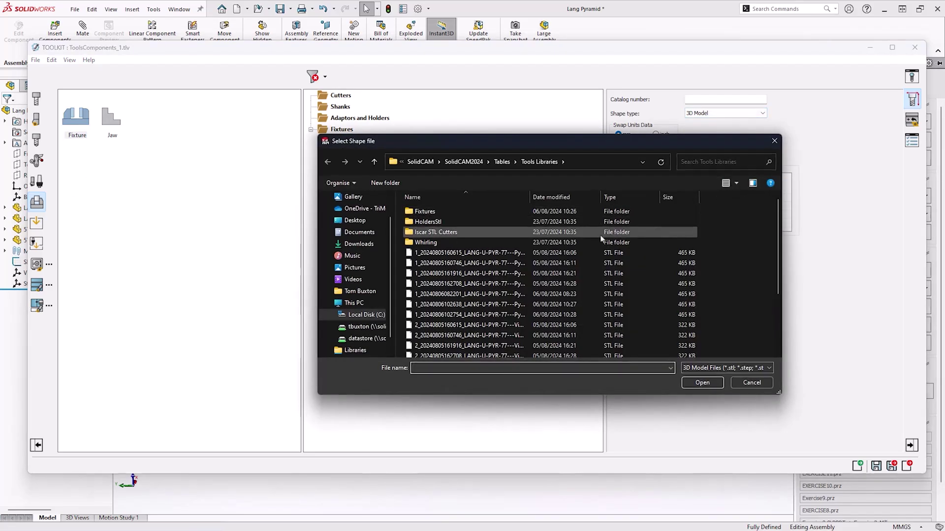
{"action": "double_click", "coordinate": [438, 216]}
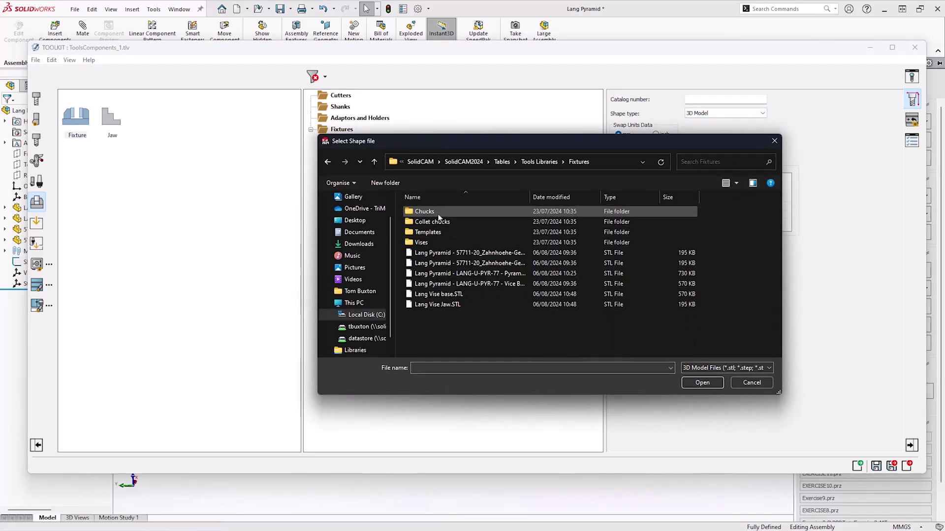
{"action": "left_click", "coordinate": [440, 294]}
{"action": "left_click", "coordinate": [697, 383]}
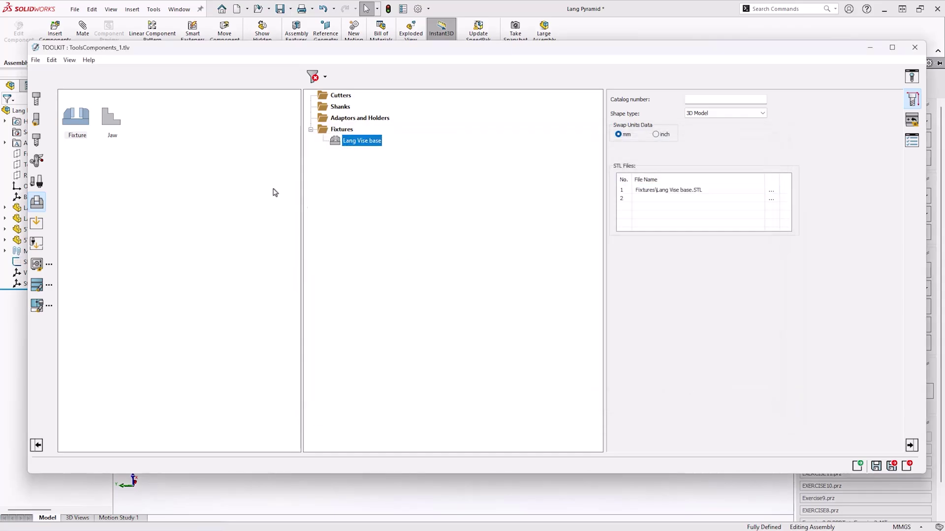
- Add a Prismatic Jaw defined by 3D Model, using Lang Vise Jaw.STL
{"action": "left_click_drag", "start_coordinate": [115, 124], "coordinate": [359, 135]}
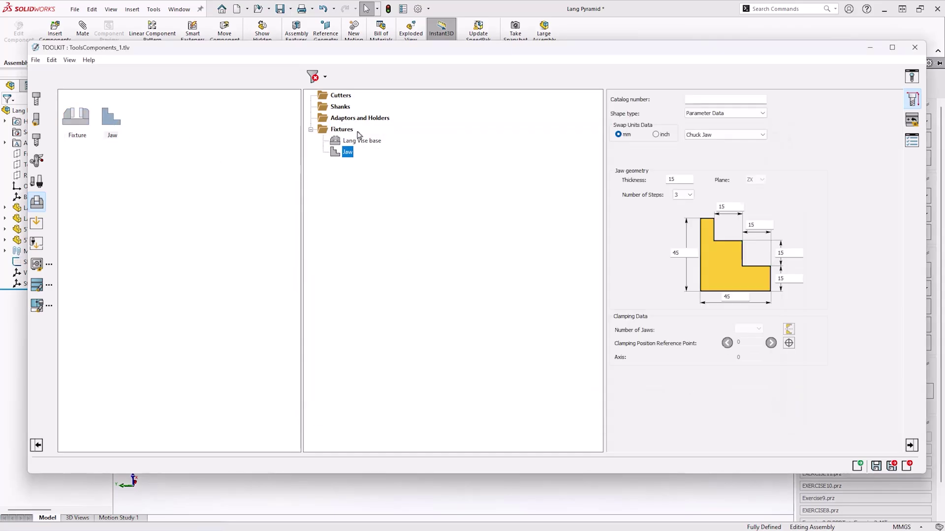
{"action": "left_click", "coordinate": [762, 136]}
{"action": "left_click", "coordinate": [736, 149]}
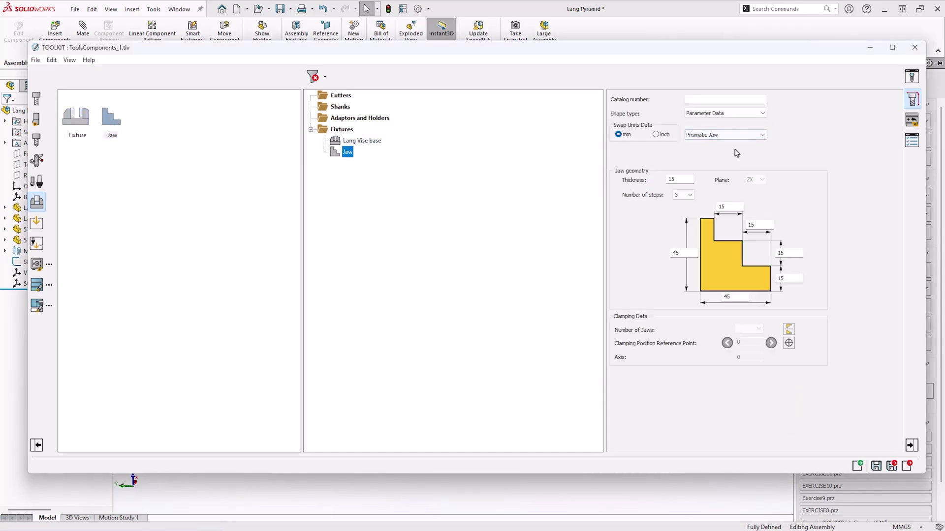
{"action": "left_click", "coordinate": [742, 115]}
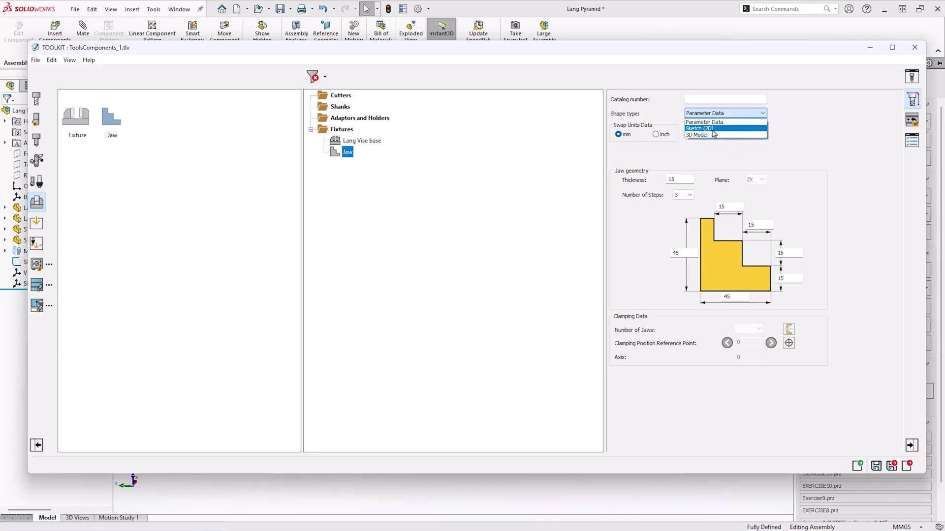
{"action": "left_click", "coordinate": [711, 127]}
{"action": "left_click", "coordinate": [771, 192]}
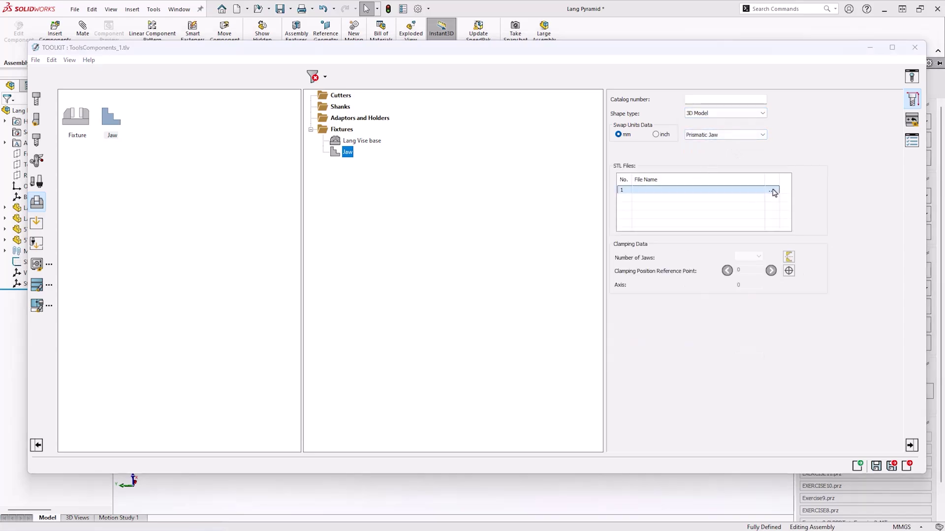
{"action": "double_click", "coordinate": [480, 212]}
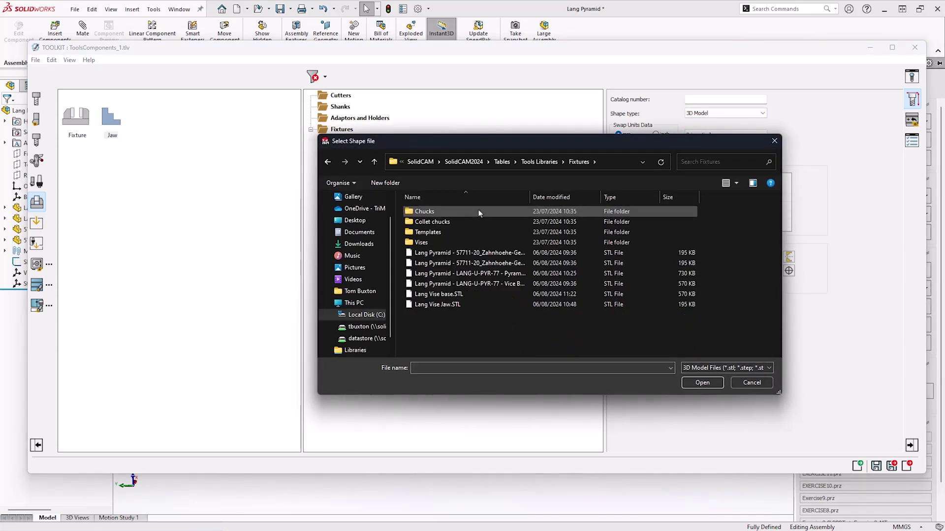
{"action": "left_click", "coordinate": [451, 305]}
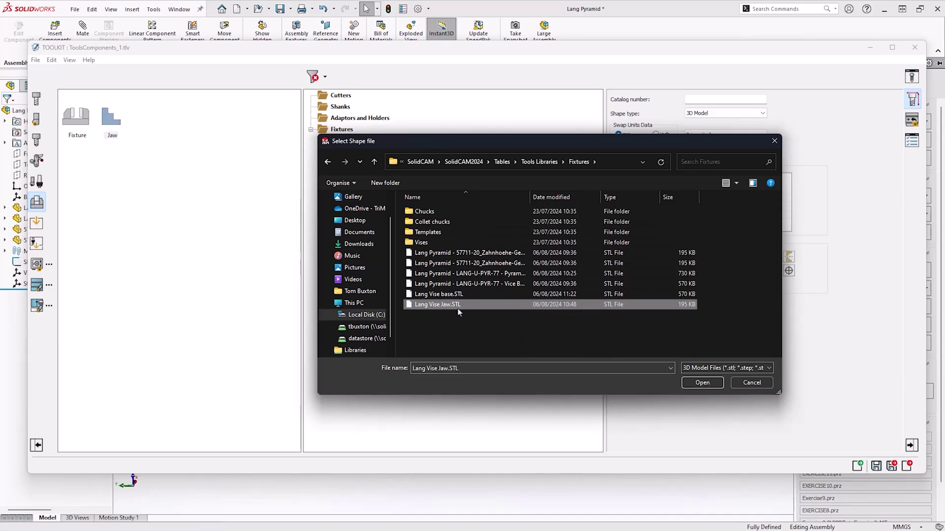
{"action": "left_click", "coordinate": [691, 384]}
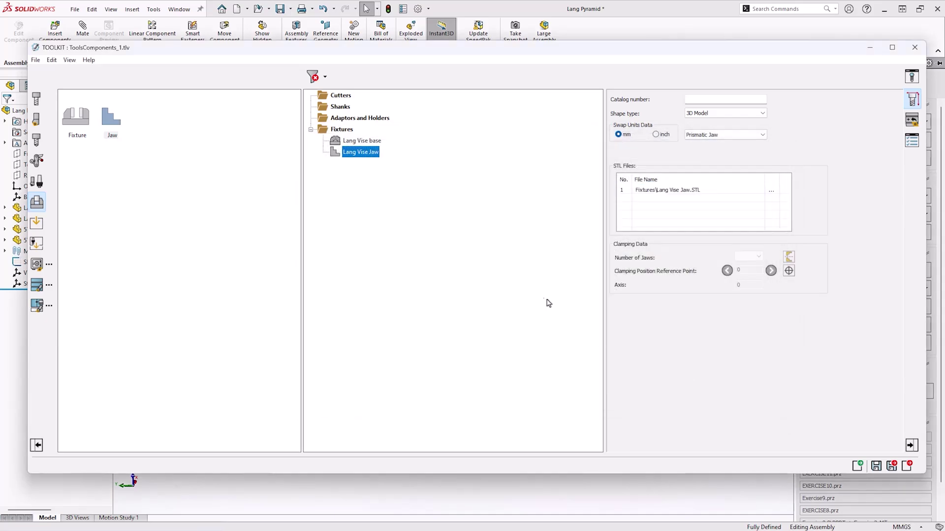
- Pattern Lang Vise base's Joint 1 with a second copy at 180°
{"action": "left_click", "coordinate": [367, 141]}
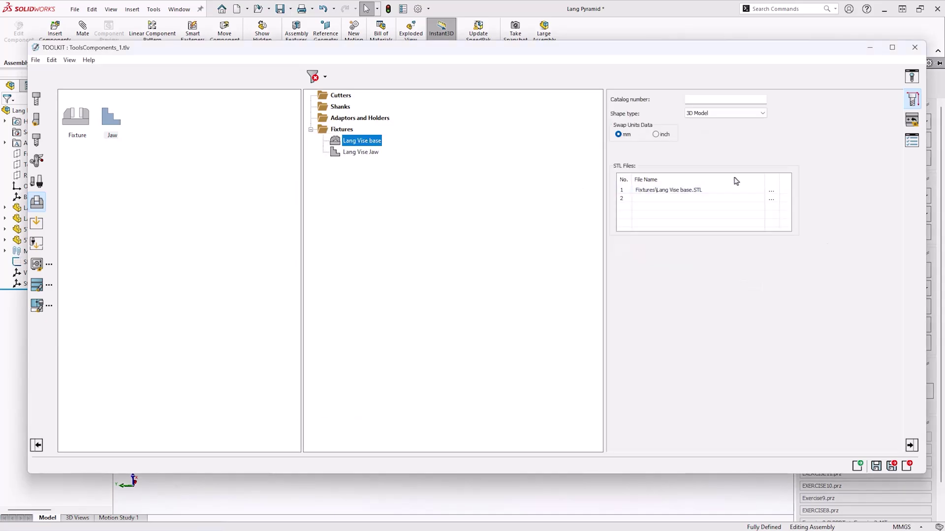
{"action": "left_click", "coordinate": [911, 121]}
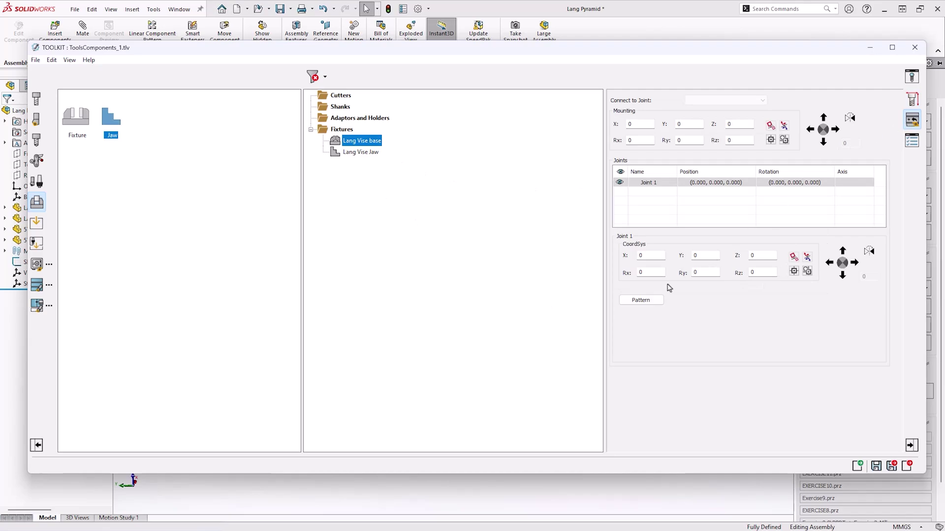
{"action": "left_click", "coordinate": [637, 302]}
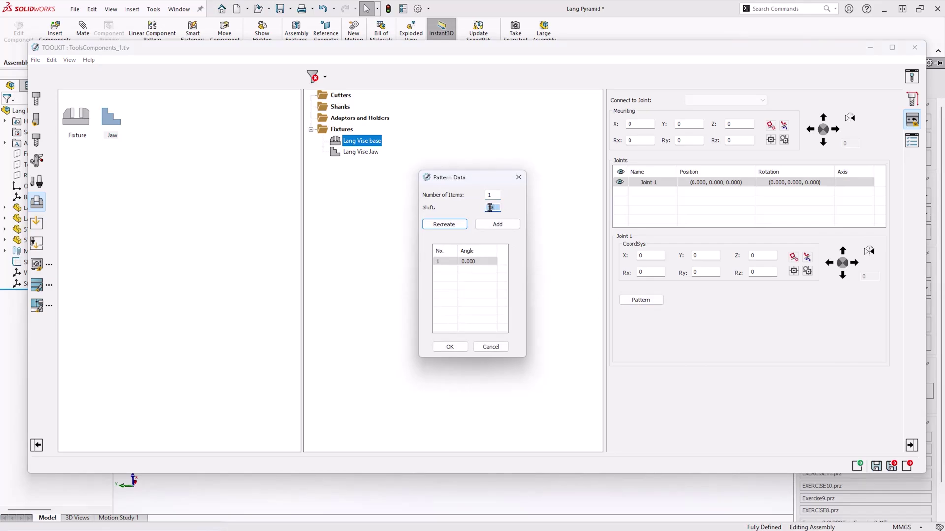
{"action": "left_click", "coordinate": [494, 226]}
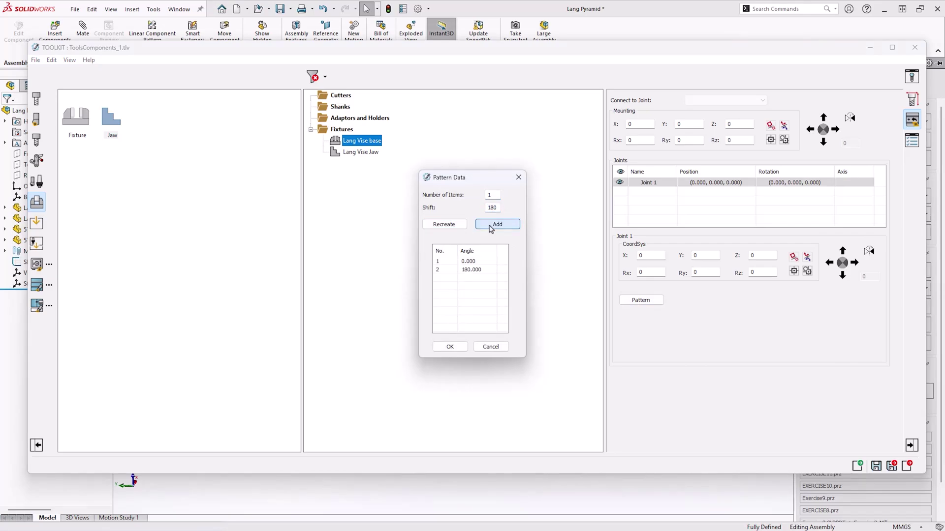
{"action": "left_click", "coordinate": [448, 347]}
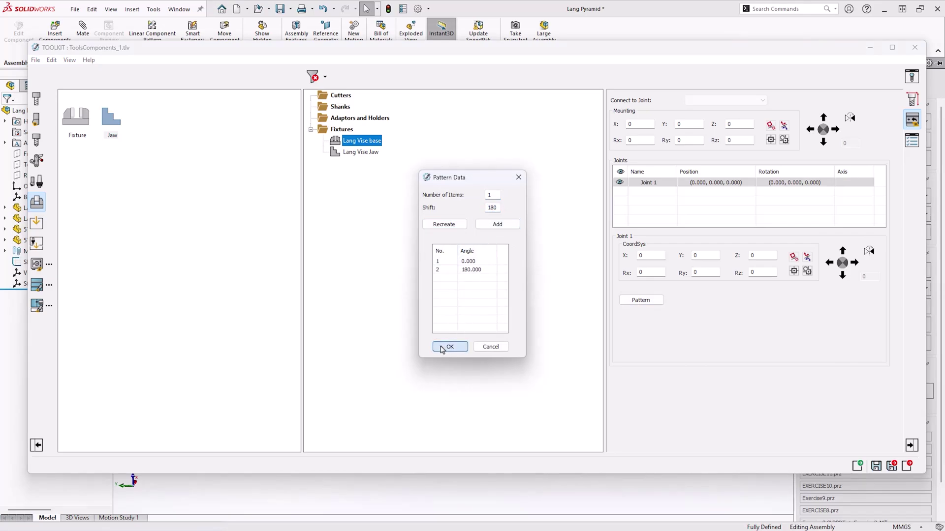
- Make Joint 1 a joint with linear axis and accept its axis data
{"action": "right_click", "coordinate": [835, 186]}
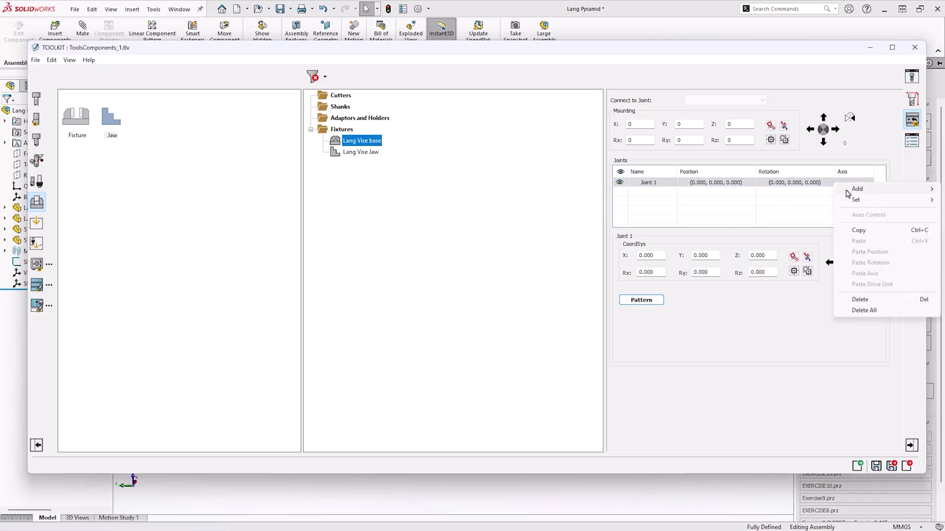
{"action": "mouse_move", "coordinate": [856, 200]}
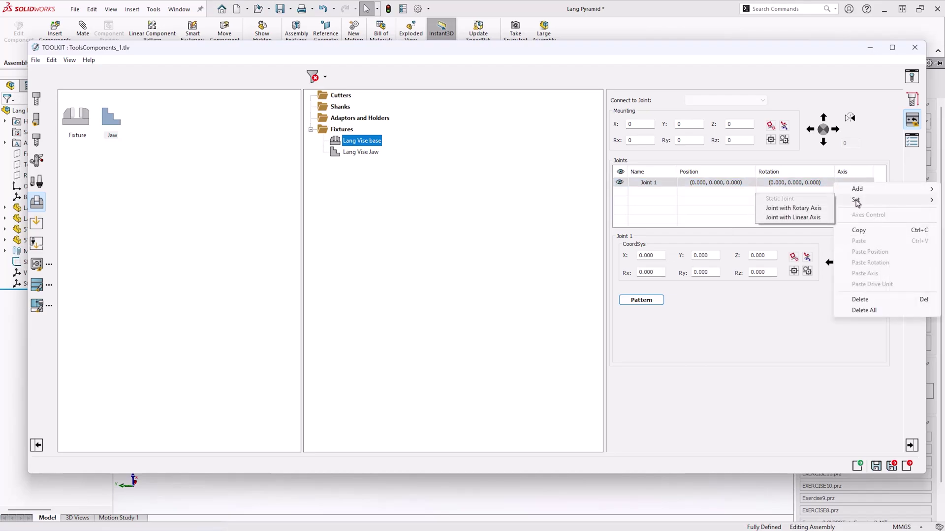
{"action": "left_click", "coordinate": [805, 218]}
{"action": "left_click", "coordinate": [714, 300]}
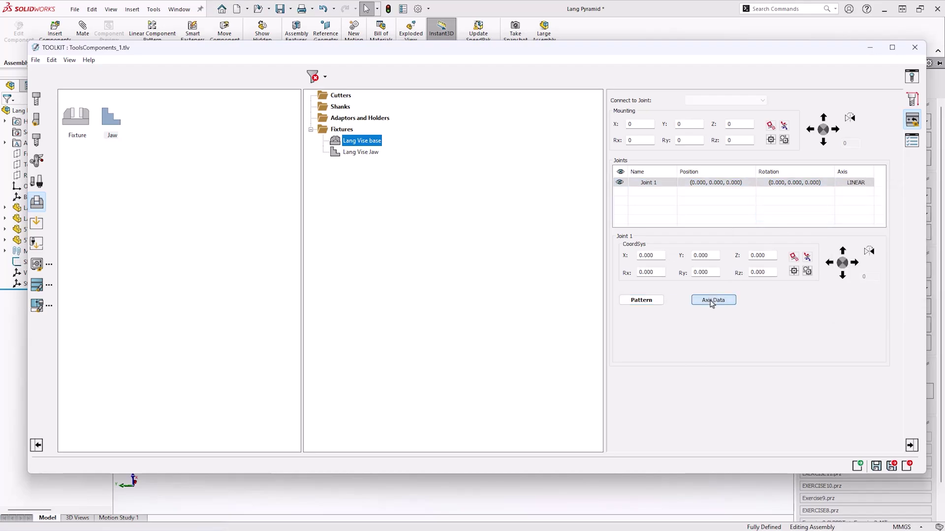
{"action": "left_click_drag", "start_coordinate": [501, 167], "coordinate": [506, 143]}
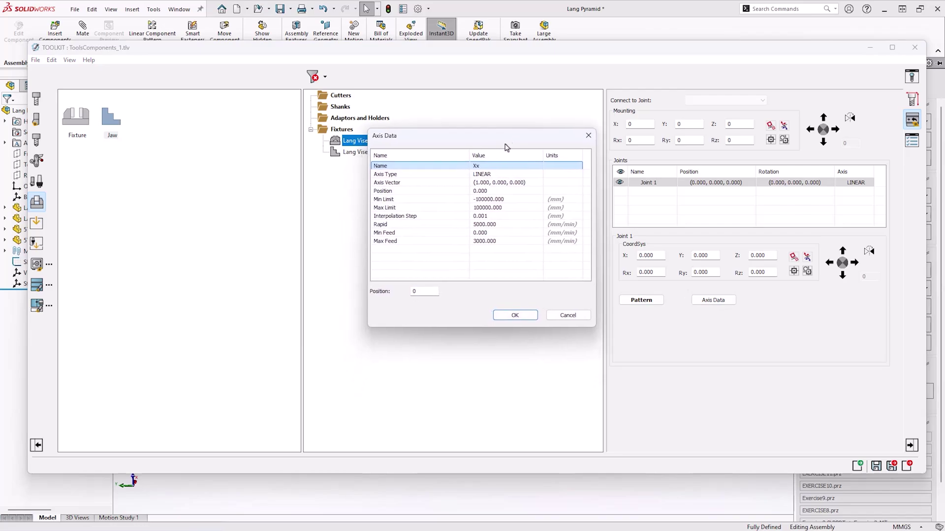
{"action": "left_click", "coordinate": [514, 316]}
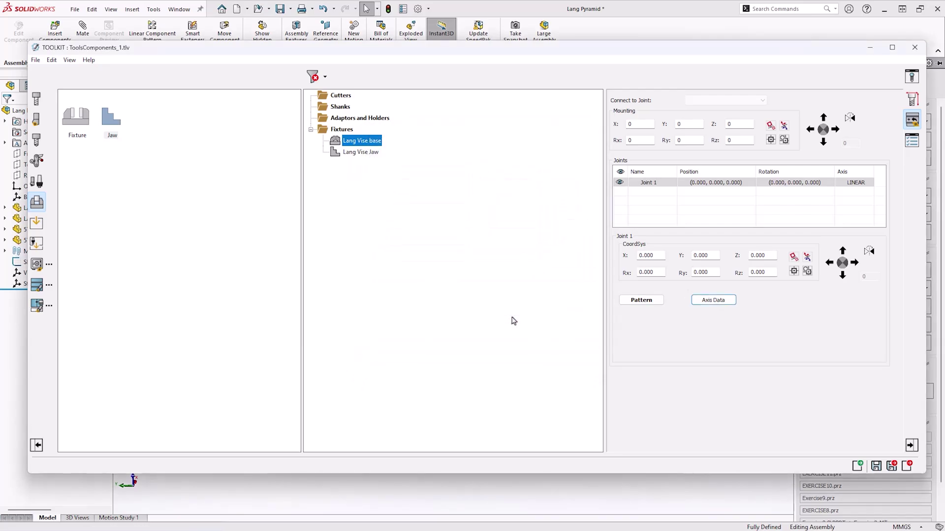
- Save the components library, then reopen ToolsComponents_1 for editing
{"action": "left_click", "coordinate": [892, 468]}
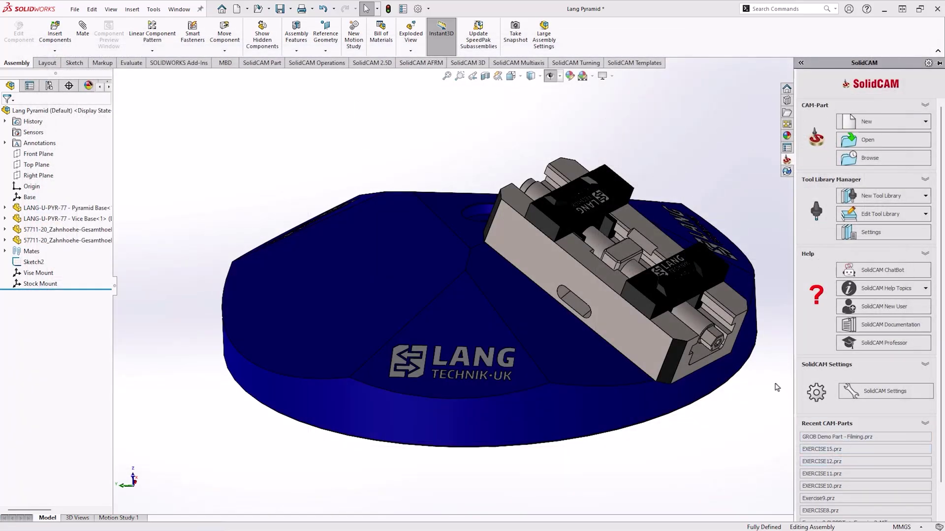
{"action": "left_click", "coordinate": [873, 213]}
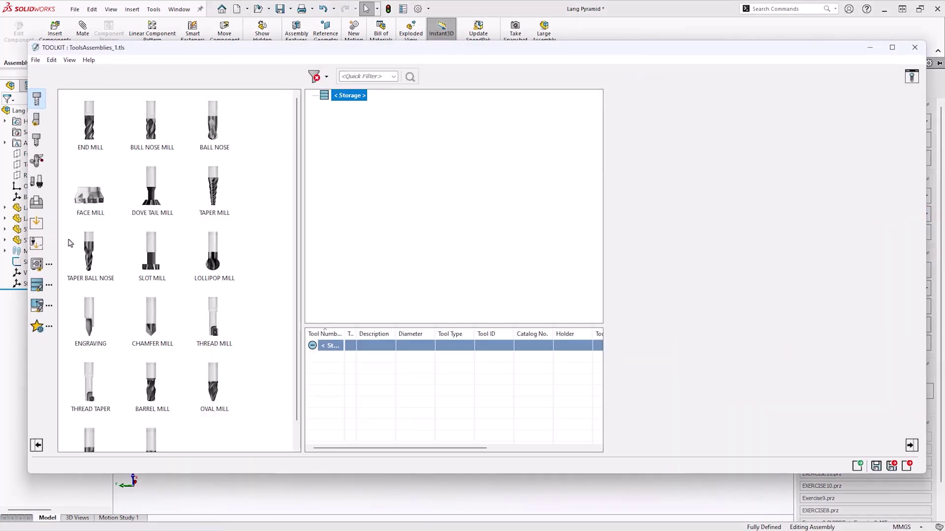
{"action": "left_click", "coordinate": [37, 264]}
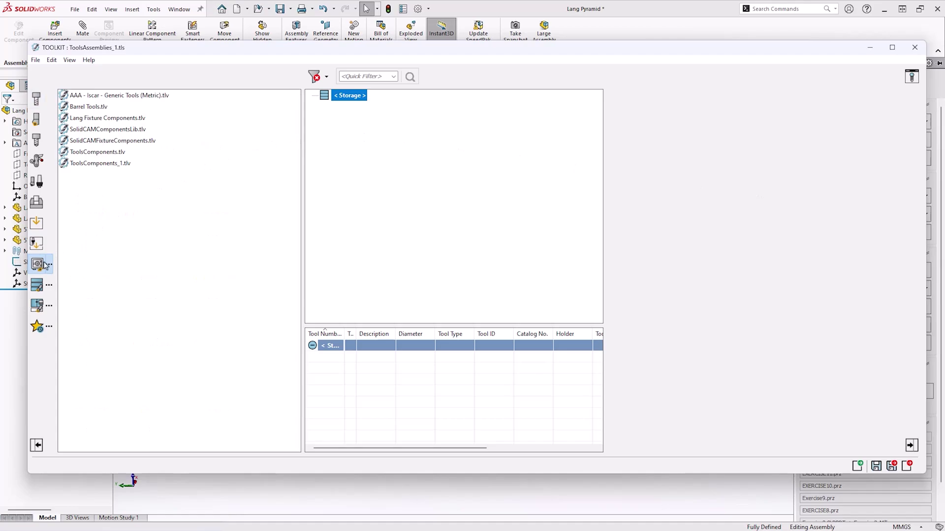
{"action": "double_click", "coordinate": [107, 164]}
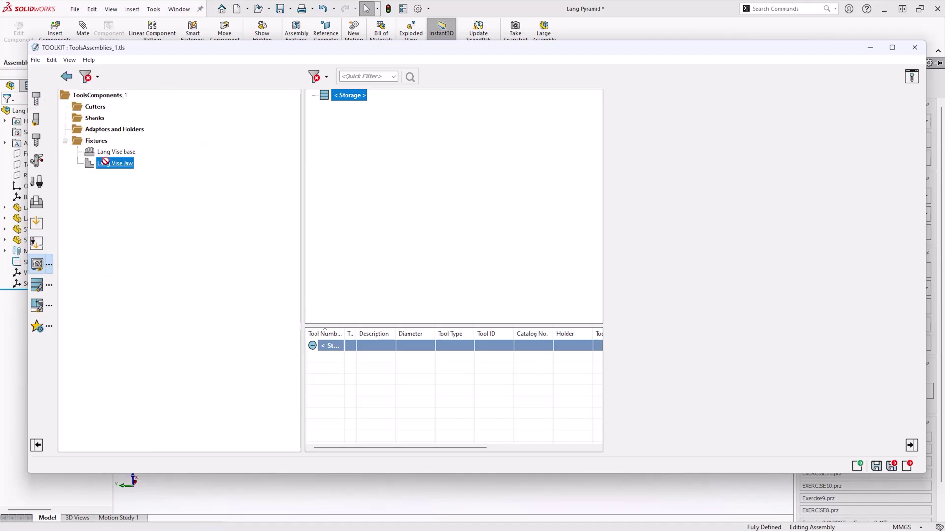
- Put Lang Vise base into storage with Lang Vise Jaw attached and preview it in 3D
{"action": "left_click_drag", "start_coordinate": [97, 152], "coordinate": [365, 105]}
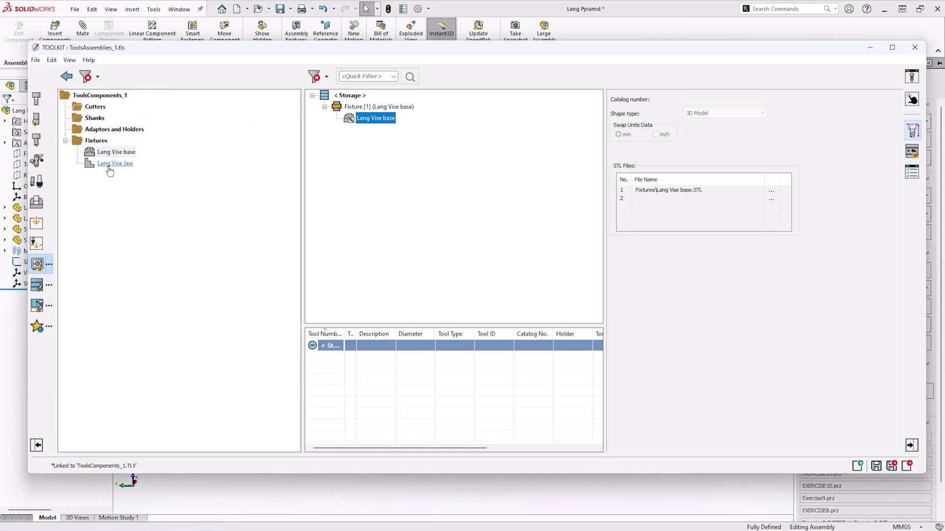
{"action": "left_click_drag", "start_coordinate": [105, 163], "coordinate": [369, 121]}
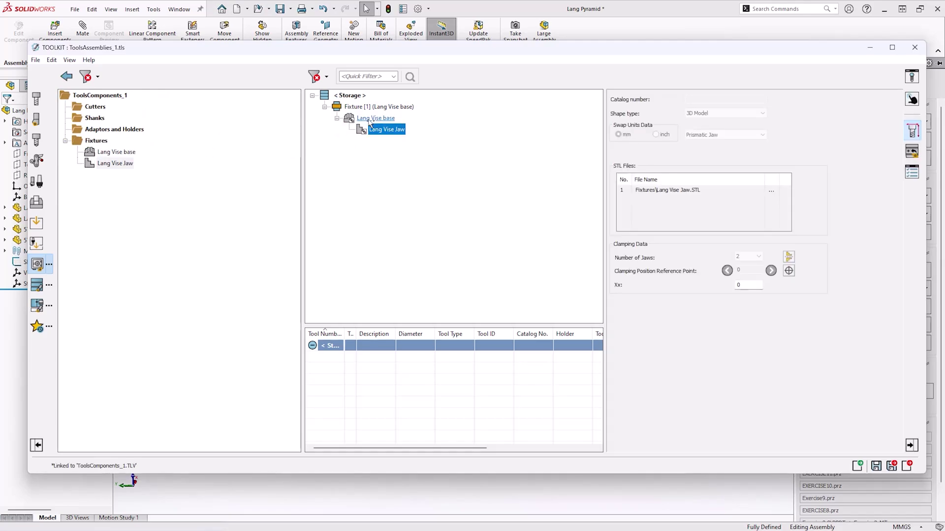
{"action": "left_click", "coordinate": [912, 77]}
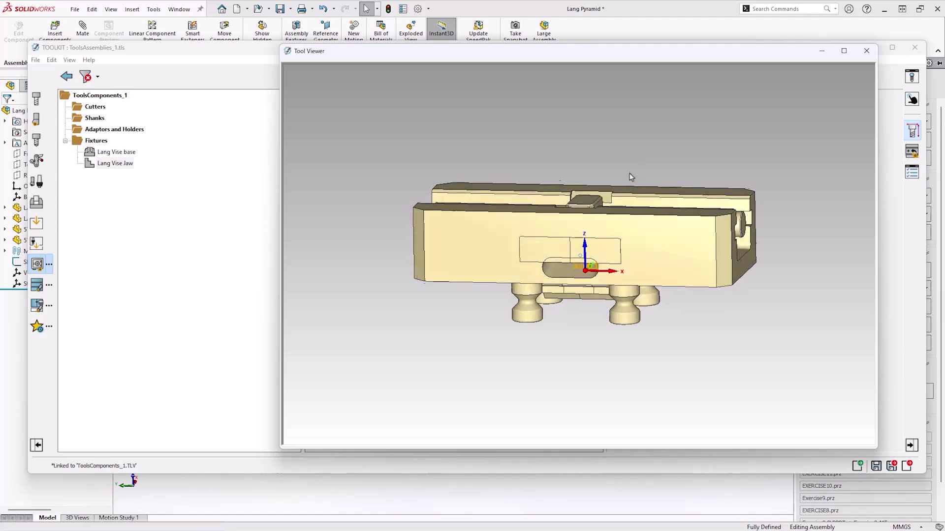
{"action": "middle_click_drag", "start_coordinate": [631, 177], "coordinate": [628, 211]}
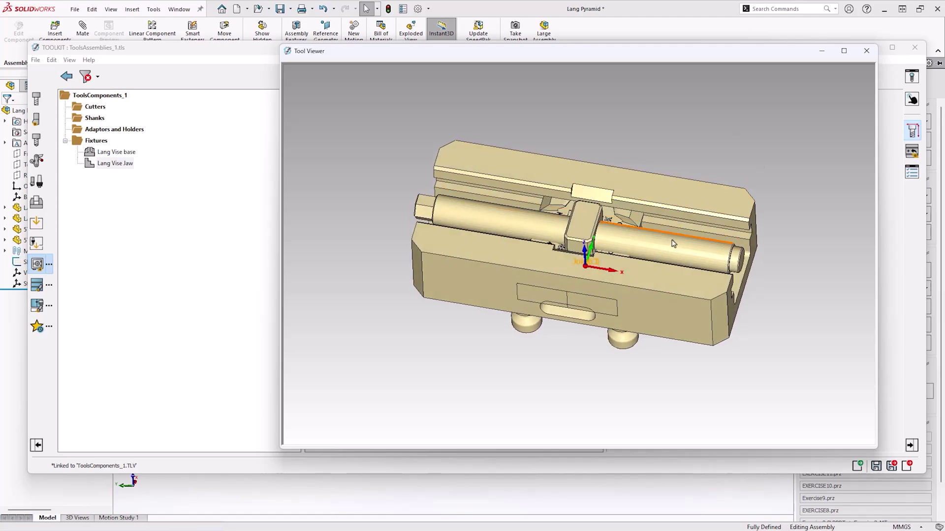
- Set Lang Vise Jaw's mounting offset to Z 26.5 and X -8
{"action": "left_click", "coordinate": [866, 51]}
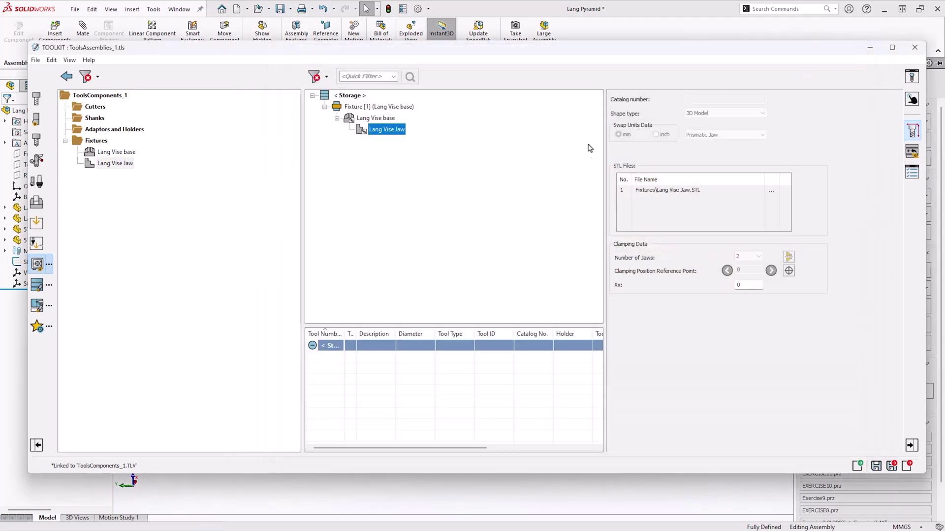
{"action": "left_click", "coordinate": [912, 152]}
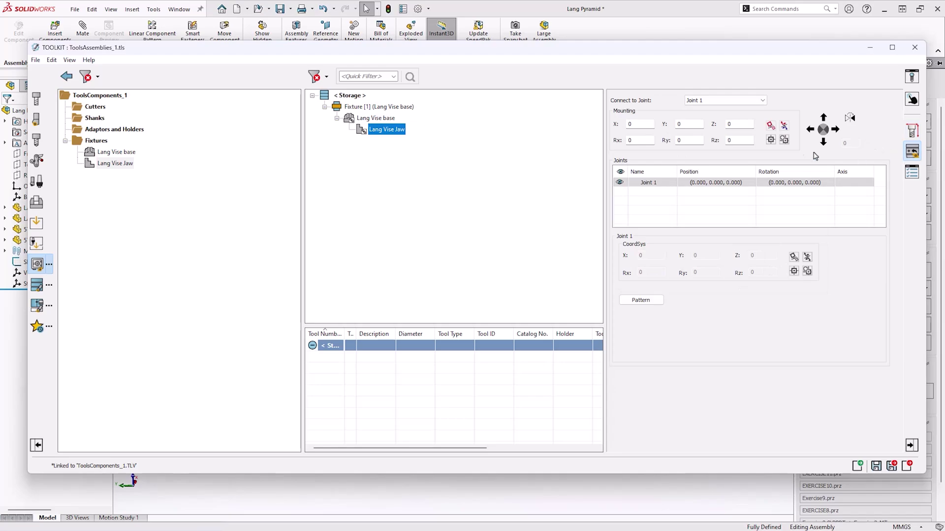
{"action": "left_click", "coordinate": [743, 124]}
{"action": "left_click", "coordinate": [640, 124]}
- Open the 3D Tool Viewer and move and shrink it beside the Mounting panel
{"action": "left_click", "coordinate": [912, 77]}
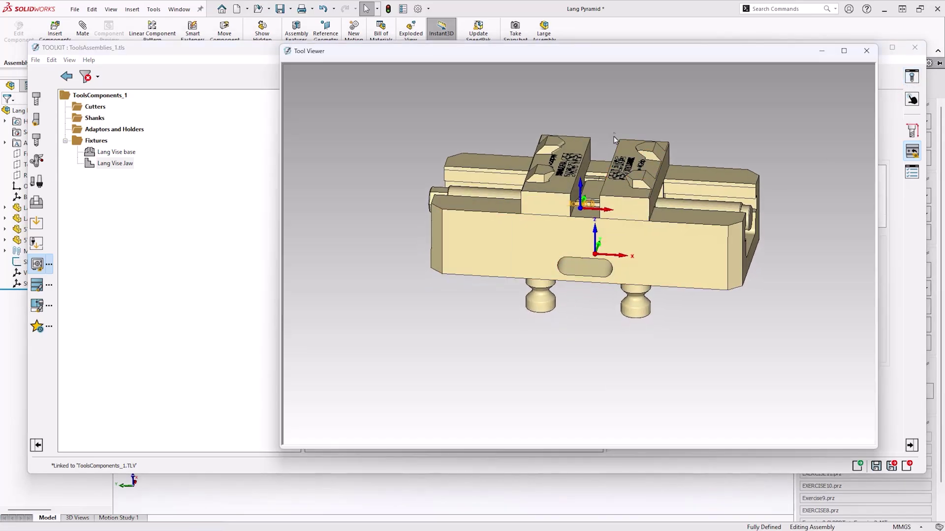
{"action": "left_click_drag", "start_coordinate": [623, 59], "coordinate": [364, 73]}
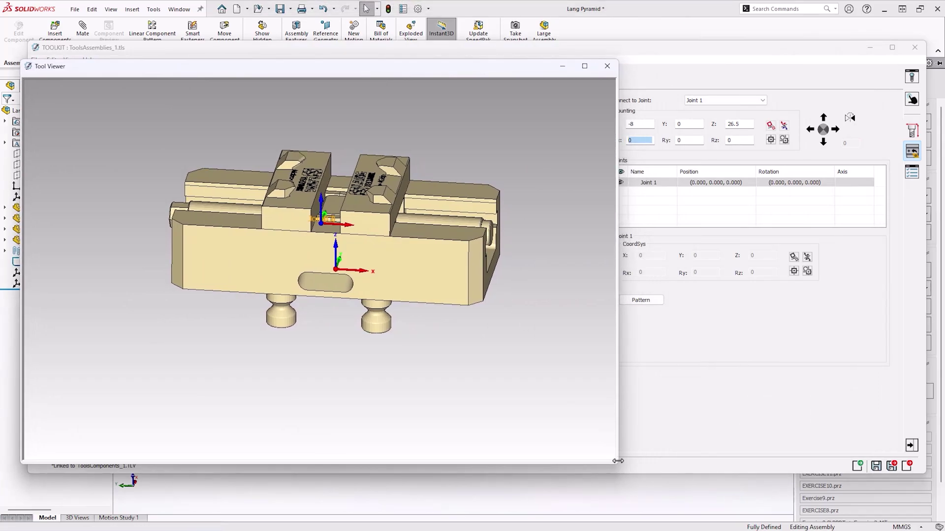
{"action": "left_click_drag", "start_coordinate": [619, 468], "coordinate": [482, 405]}
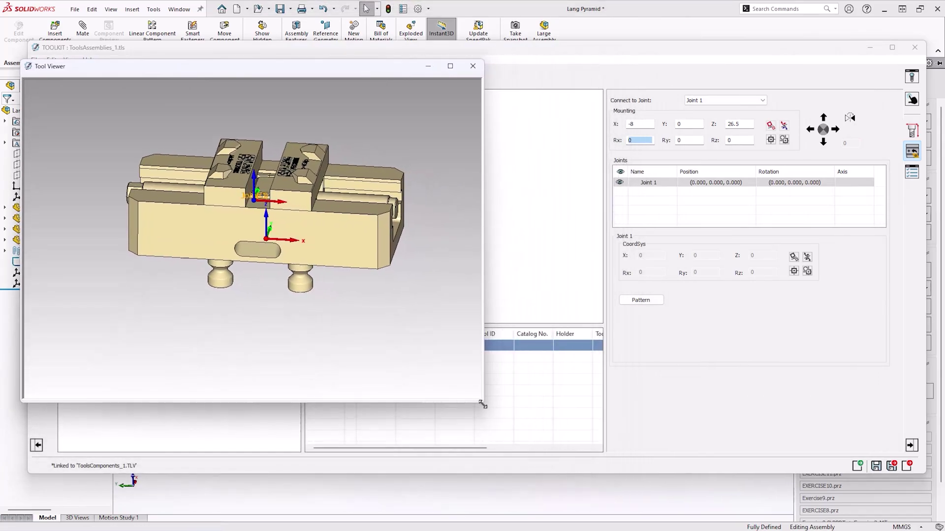
- Scroll the jaw opening Xx to open and close the jaws, confirm 0, and close the preview
{"action": "left_click", "coordinate": [913, 174]}
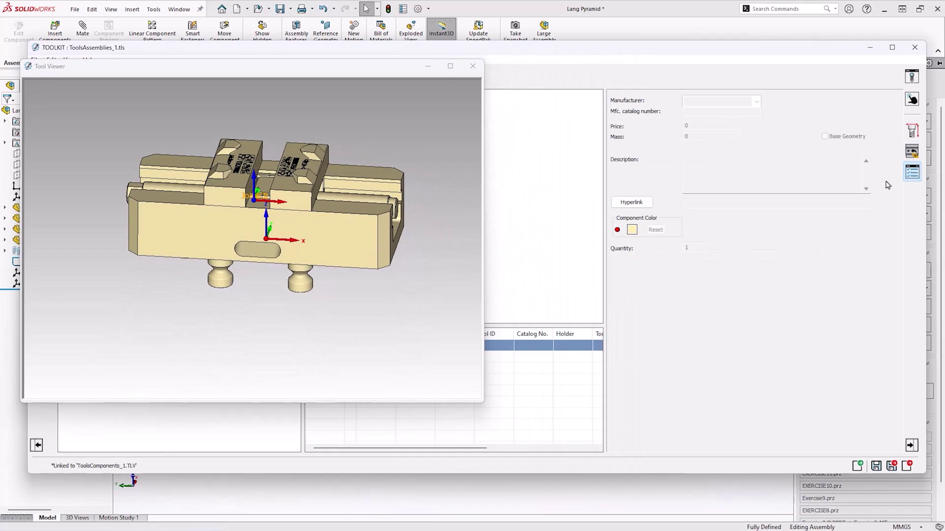
{"action": "left_click", "coordinate": [913, 134]}
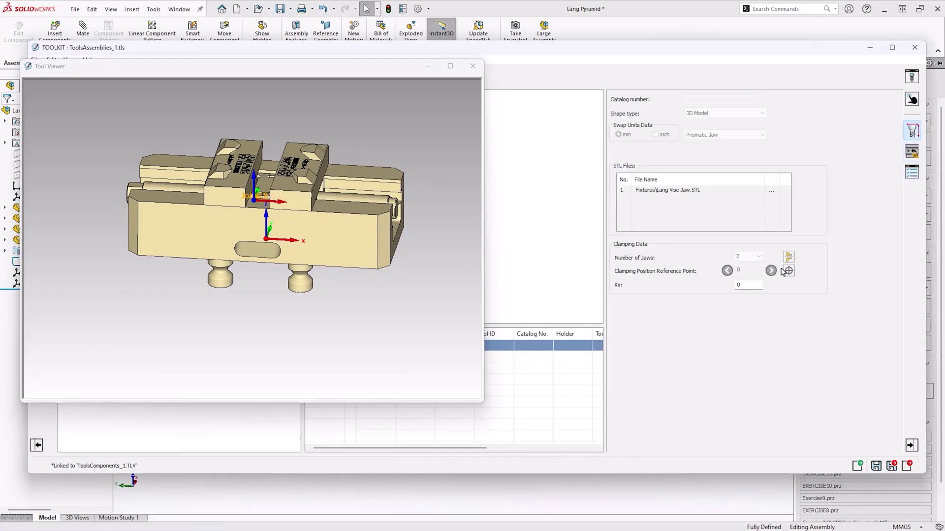
{"action": "left_click", "coordinate": [748, 285]}
{"action": "scroll", "coordinate": [750, 285], "scroll_direction": "down", "scroll_amount": 6}
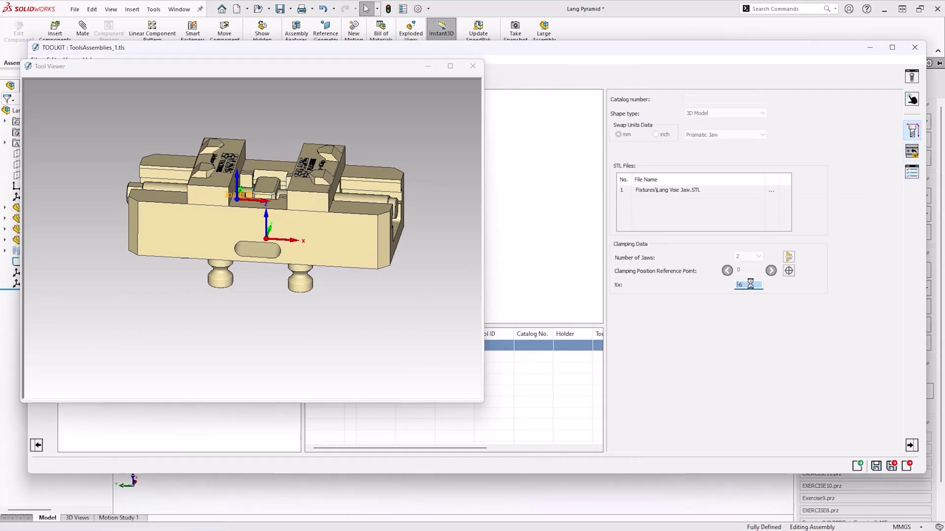
{"action": "scroll", "coordinate": [750, 284], "scroll_direction": "down", "scroll_amount": 15}
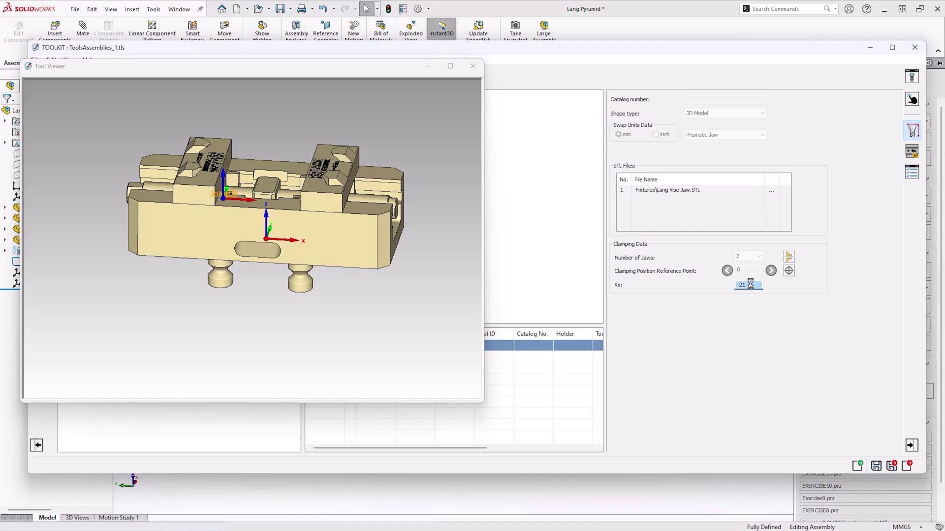
{"action": "scroll", "coordinate": [750, 284], "scroll_direction": "up", "scroll_amount": 14}
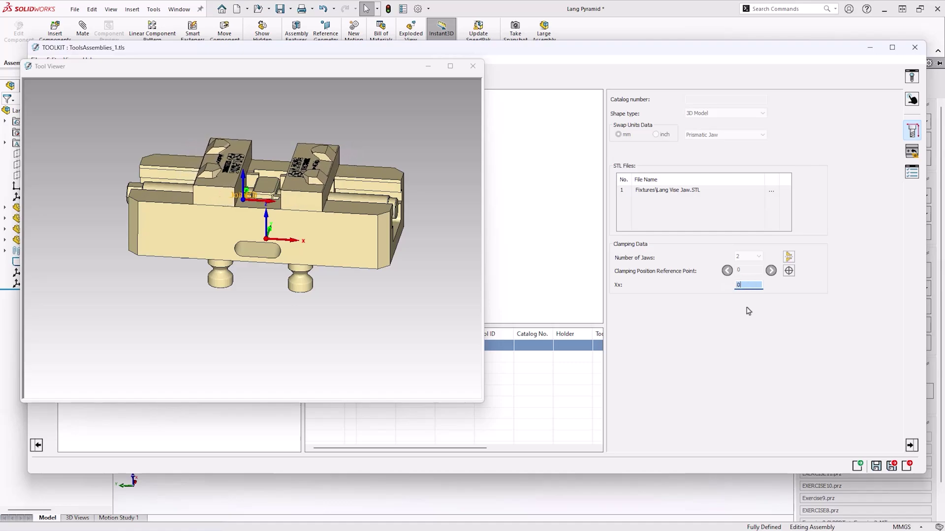
{"action": "key", "text": "Return"}
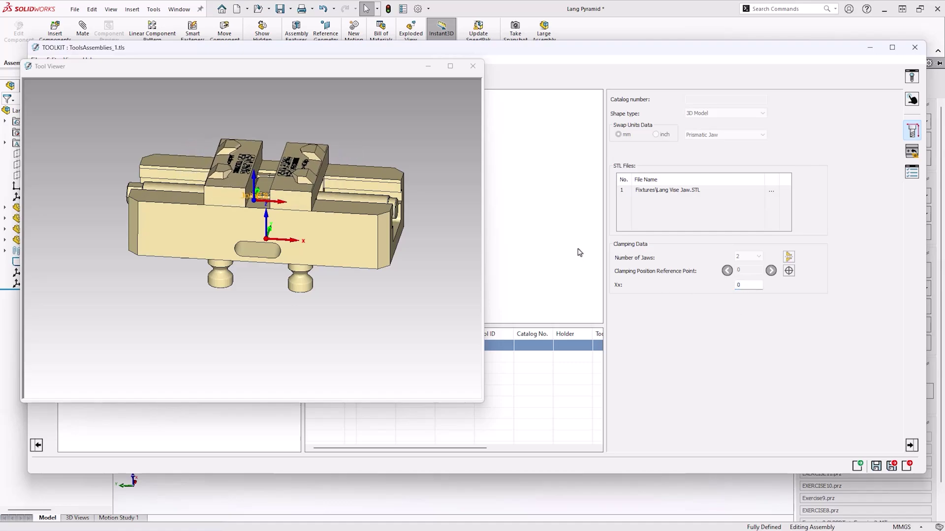
{"action": "left_click", "coordinate": [480, 68]}
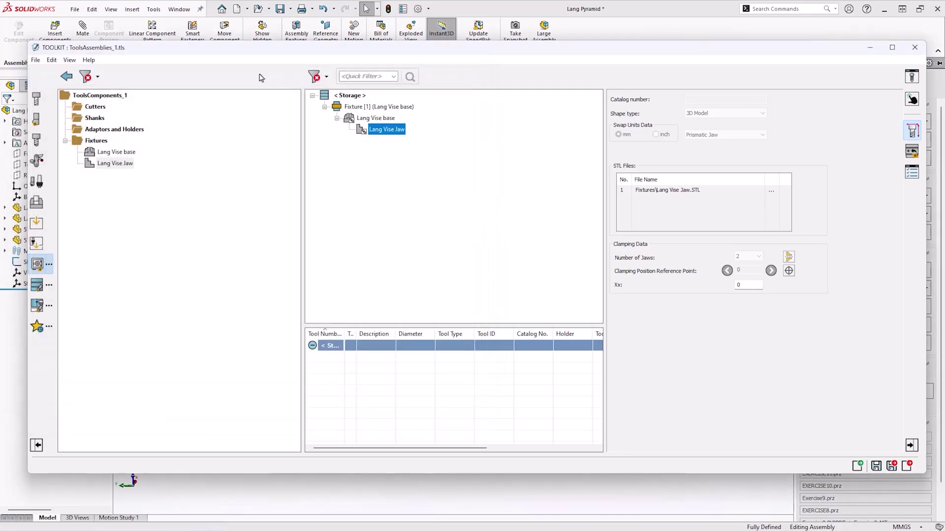
- Save the tool assembly library and close the Toolkit editor
{"action": "left_click", "coordinate": [36, 60]}
{"action": "left_click", "coordinate": [72, 172]}
{"action": "left_click", "coordinate": [915, 48]}
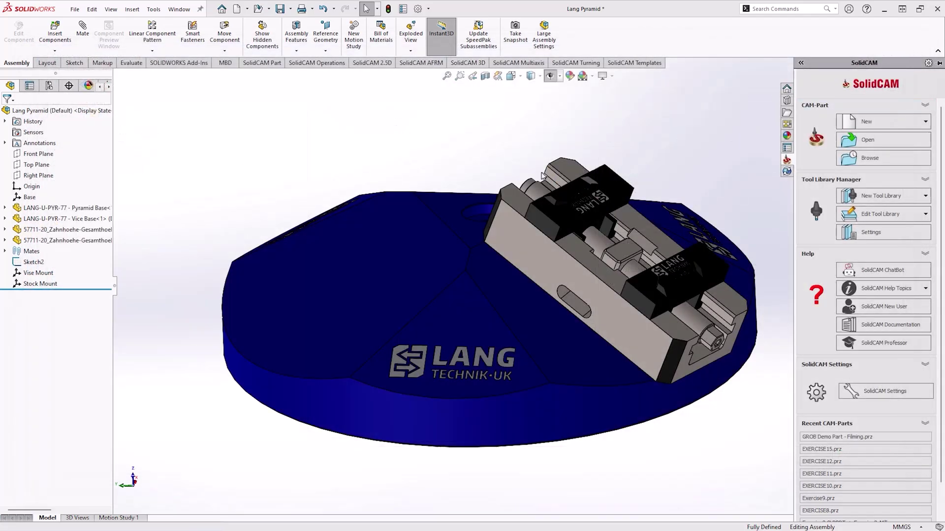
- Hide the vise base and both jaw components, then select the Base coordinate system
{"action": "left_click", "coordinate": [571, 193]}
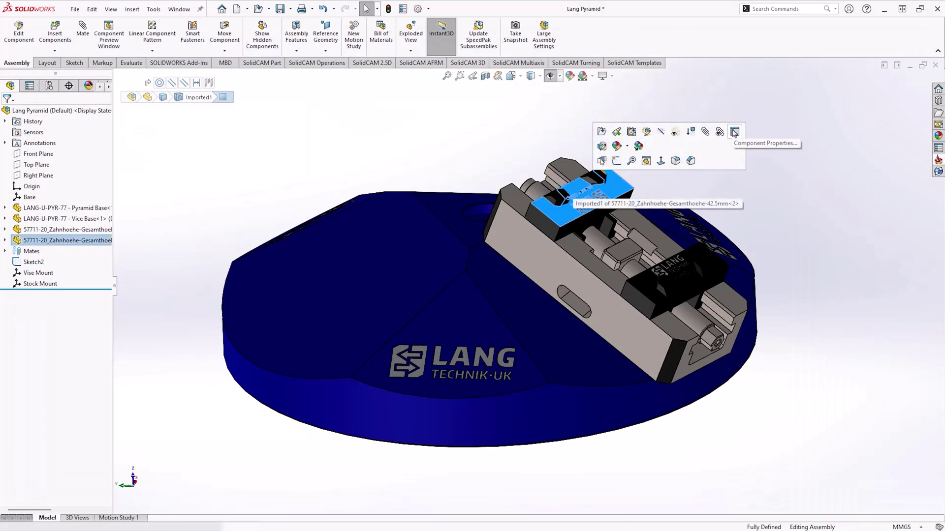
{"action": "left_click", "coordinate": [624, 218]}
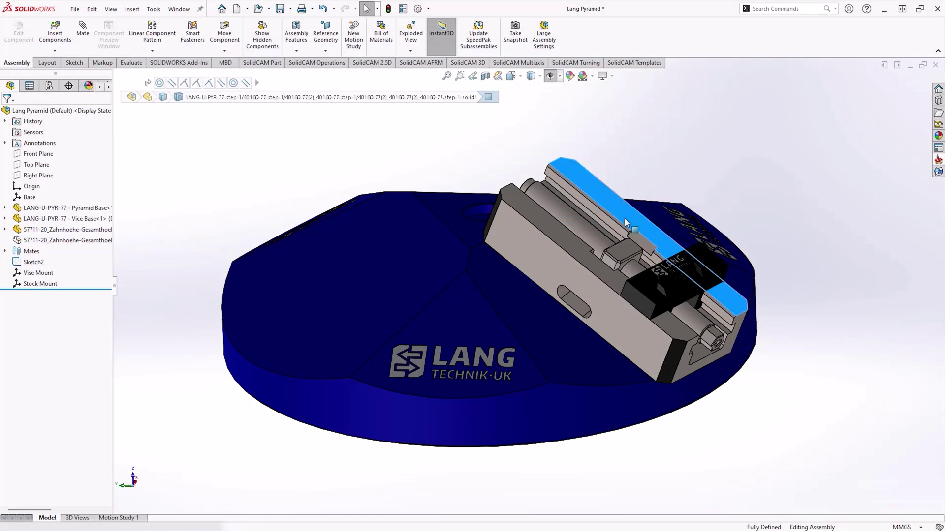
{"action": "left_click", "coordinate": [709, 160]}
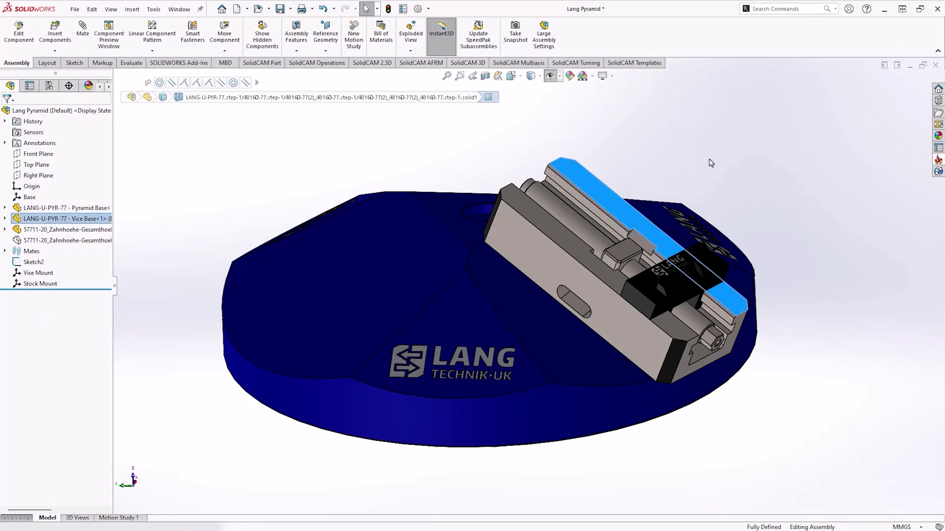
{"action": "left_click", "coordinate": [696, 248]}
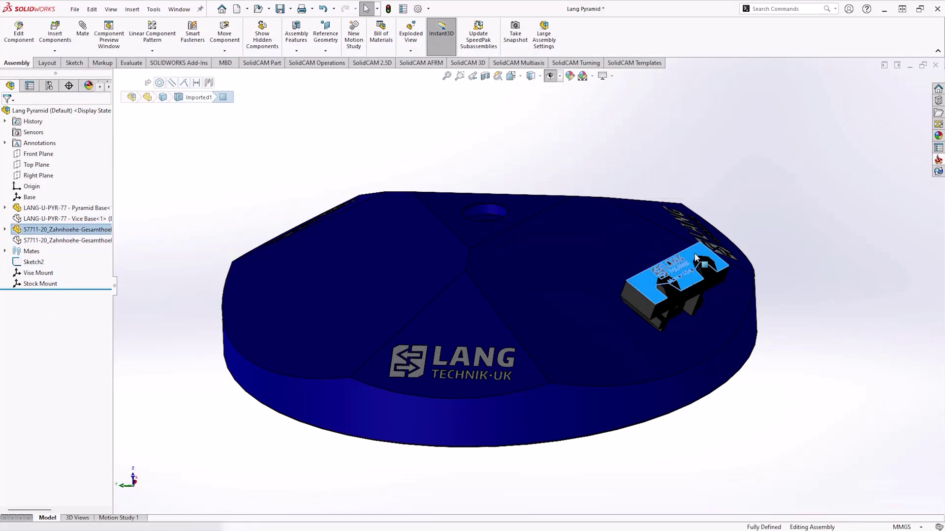
{"action": "left_click", "coordinate": [782, 199]}
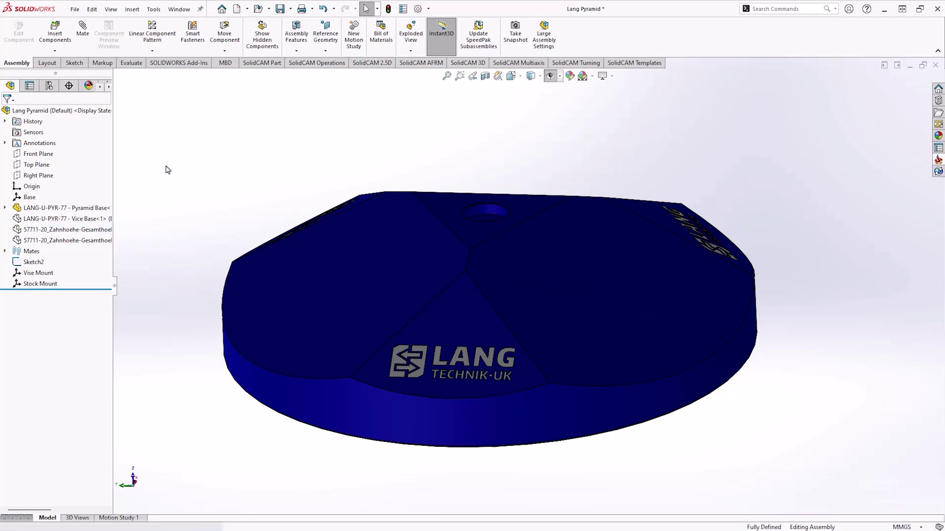
{"action": "left_click", "coordinate": [29, 197]}
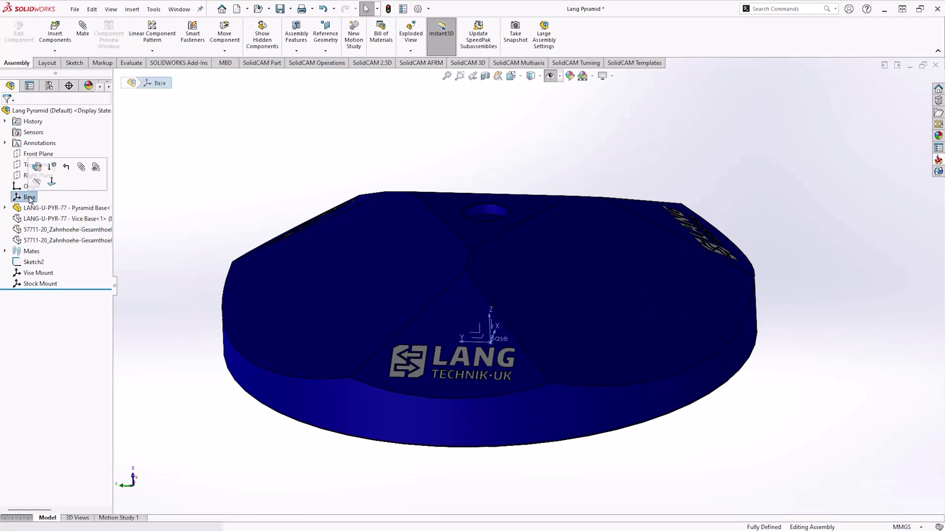
- Check the Stock Mount and Vise Mount coordinate systems on the pyramid base, then bring back the SolidCAM pane
{"action": "left_click", "coordinate": [47, 285]}
{"action": "middle_click_drag", "start_coordinate": [423, 314], "coordinate": [485, 334]}
{"action": "left_click", "coordinate": [39, 273]}
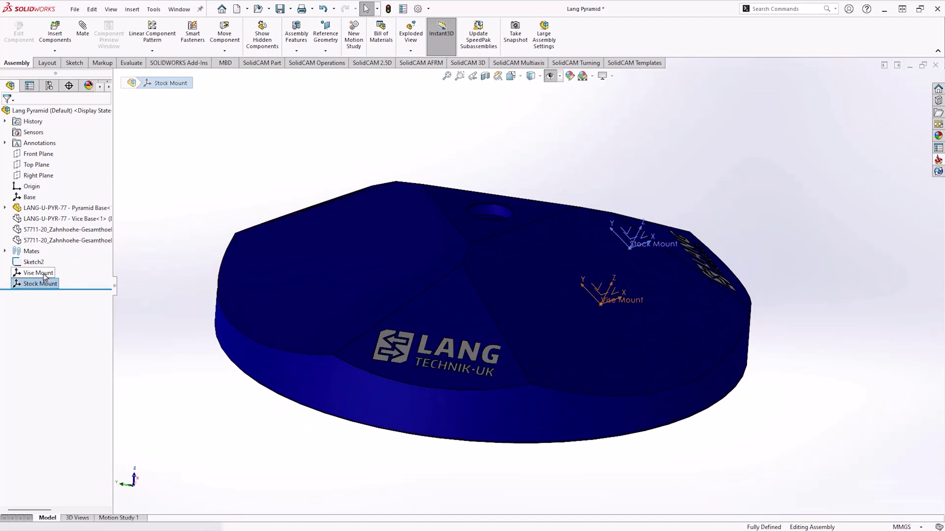
{"action": "key", "text": "f"}
{"action": "middle_click_drag", "start_coordinate": [421, 323], "coordinate": [319, 322]}
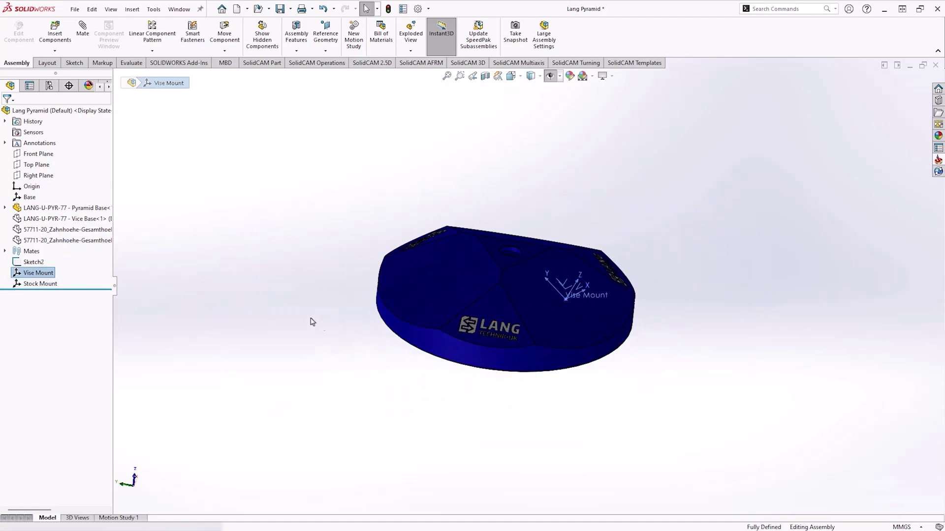
{"action": "left_click", "coordinate": [219, 276]}
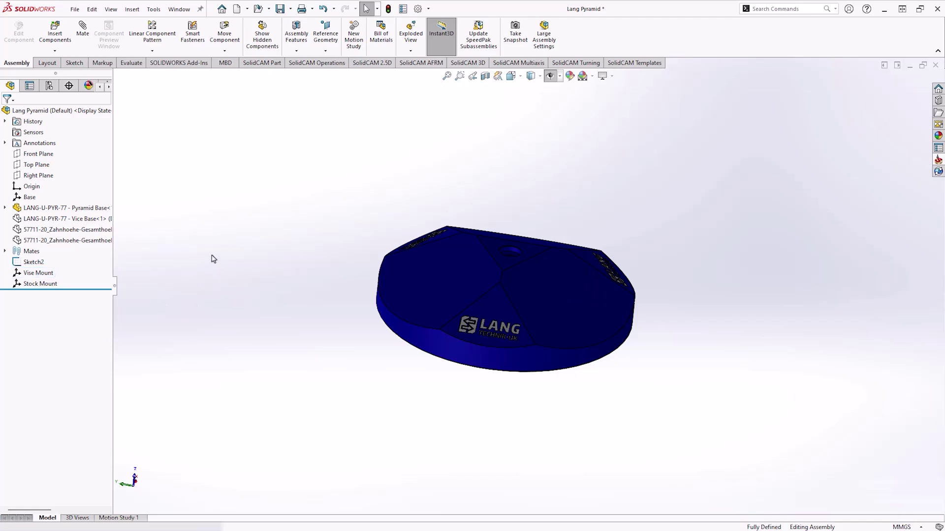
{"action": "left_click", "coordinate": [938, 160]}
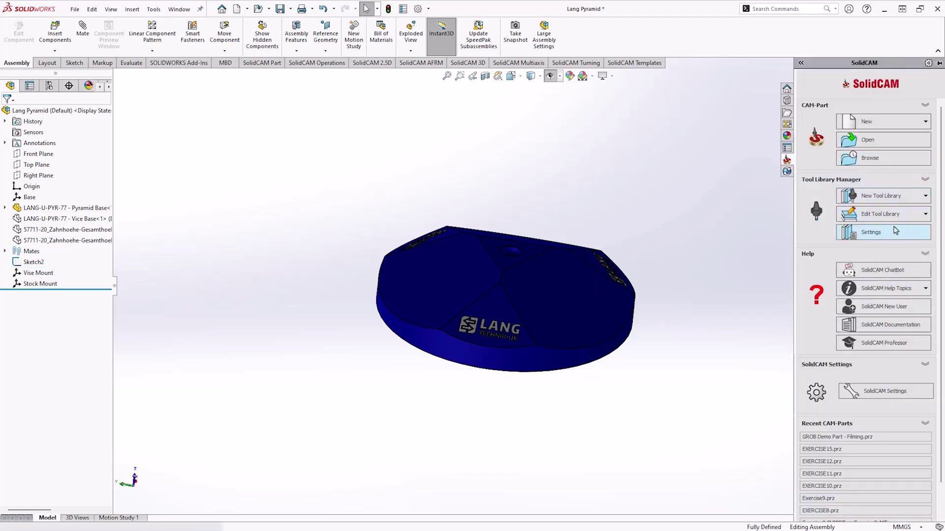
- Open the Fixture Assembly Lang.tls tool assembly library for editing
{"action": "left_click", "coordinate": [878, 212]}
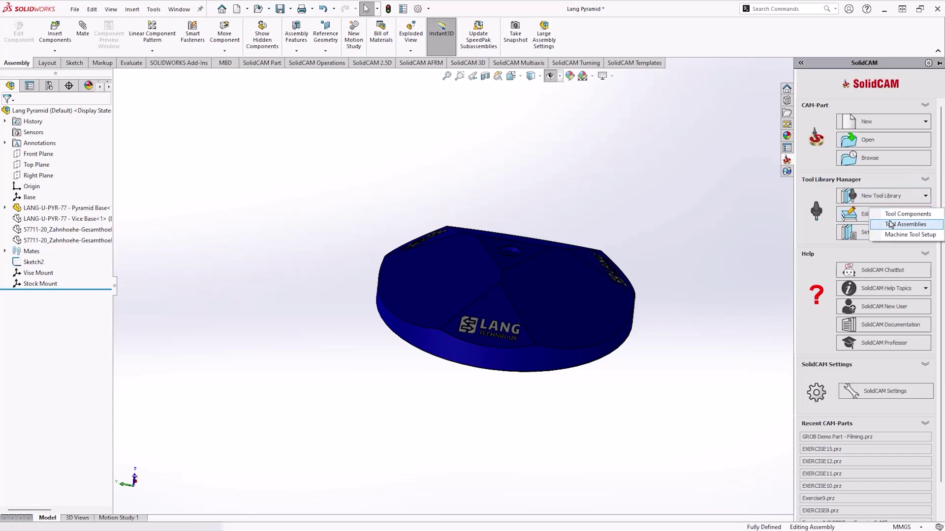
{"action": "left_click", "coordinate": [891, 225]}
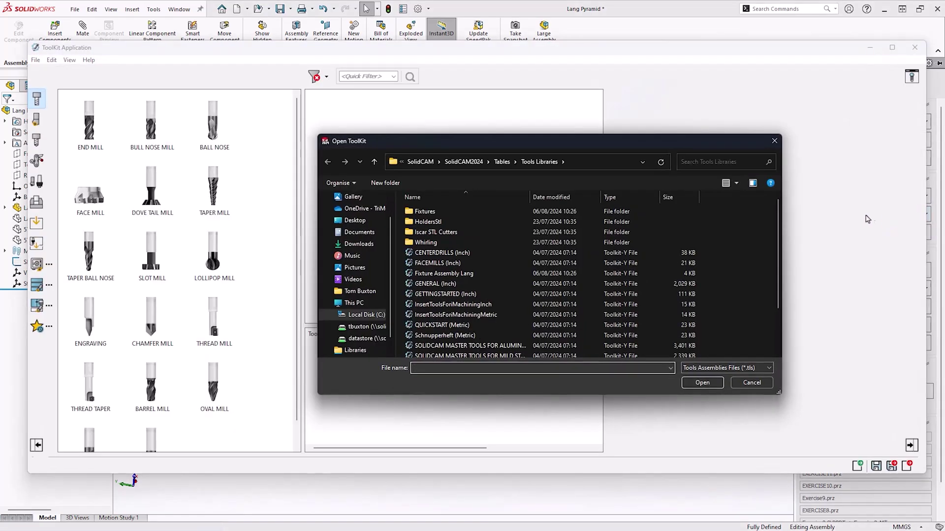
{"action": "left_click", "coordinate": [472, 279]}
{"action": "left_click", "coordinate": [701, 383]}
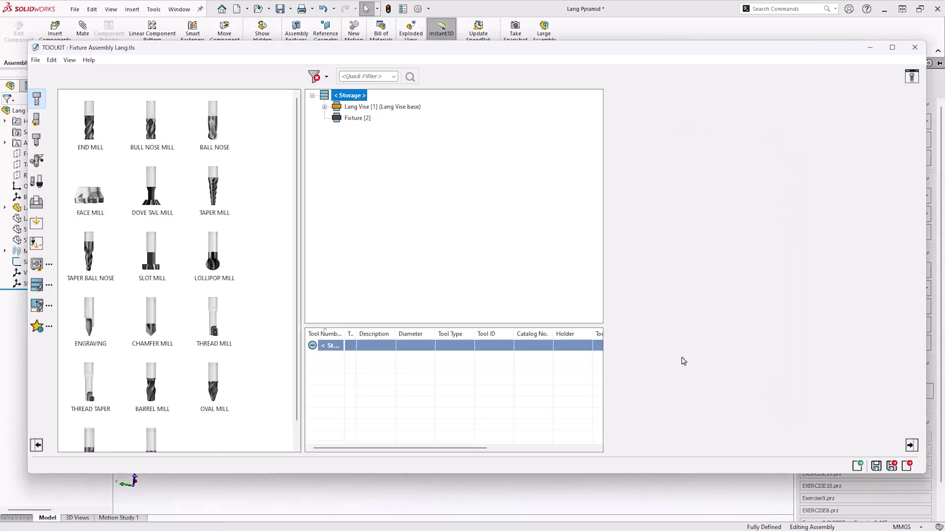
- Preview the Lang Vise base in 3-D, then start Import Tool Assembly From CAD
{"action": "left_click", "coordinate": [324, 106]}
{"action": "left_click", "coordinate": [389, 118]}
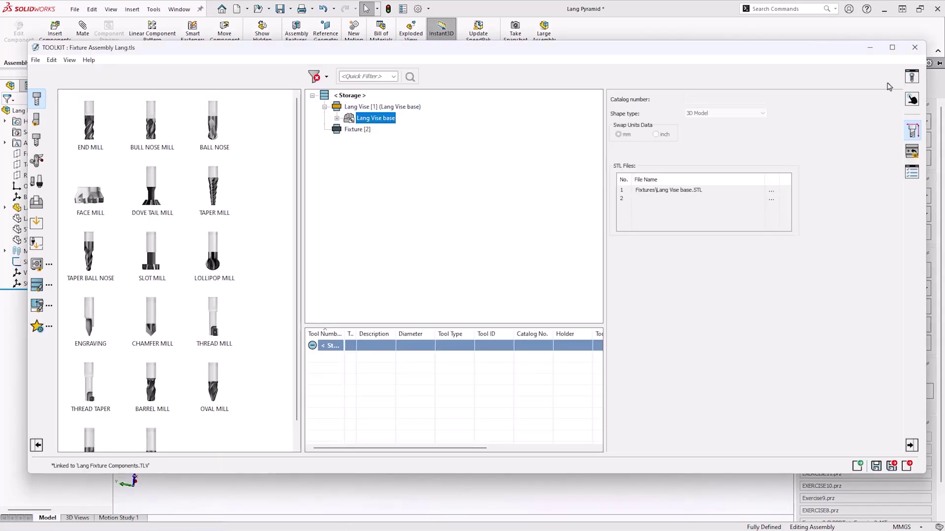
{"action": "left_click", "coordinate": [912, 78]}
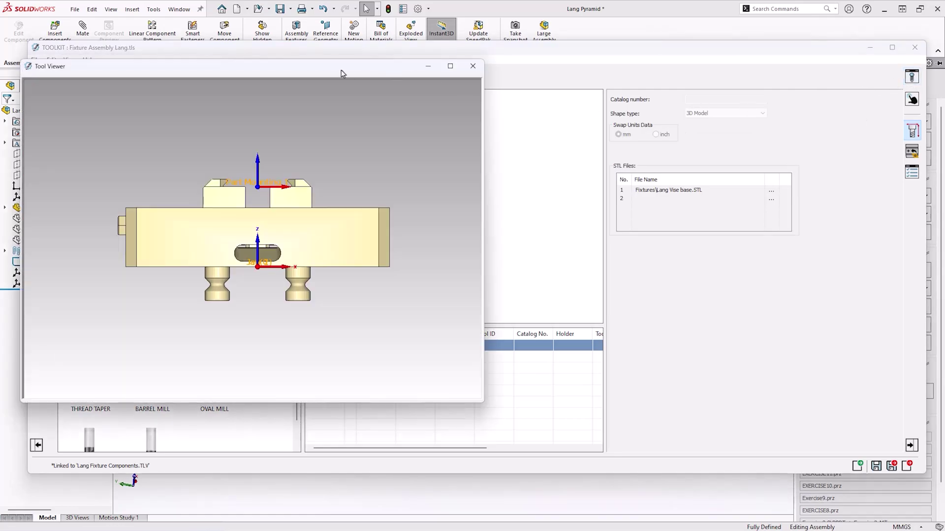
{"action": "left_click_drag", "start_coordinate": [343, 73], "coordinate": [690, 64]}
{"action": "mouse_move", "coordinate": [689, 185]}
{"action": "middle_mouse_down"}
{"action": "mouse_move", "coordinate": [674, 221]}
{"action": "mouse_move", "coordinate": [686, 194]}
{"action": "middle_mouse_up"}
{"action": "left_click", "coordinate": [820, 56]}
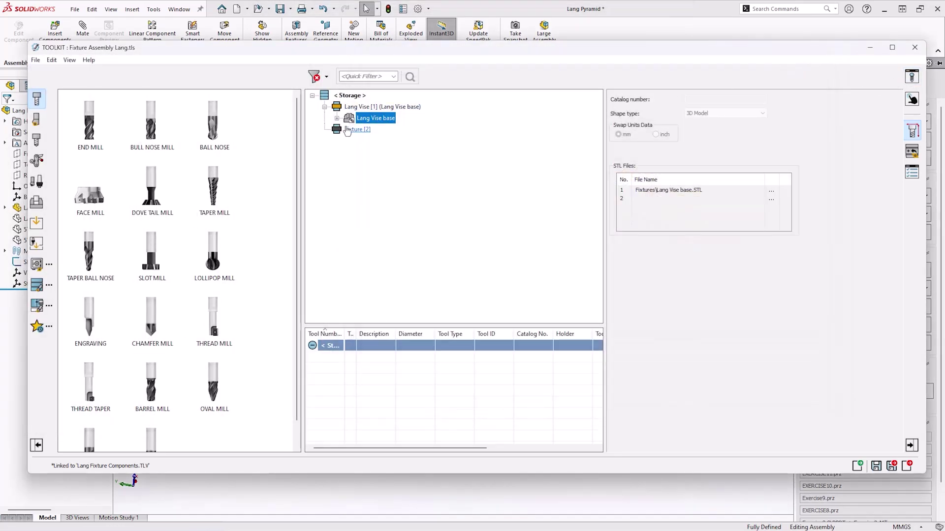
{"action": "left_click", "coordinate": [36, 244]}
{"action": "left_click", "coordinate": [530, 135]}
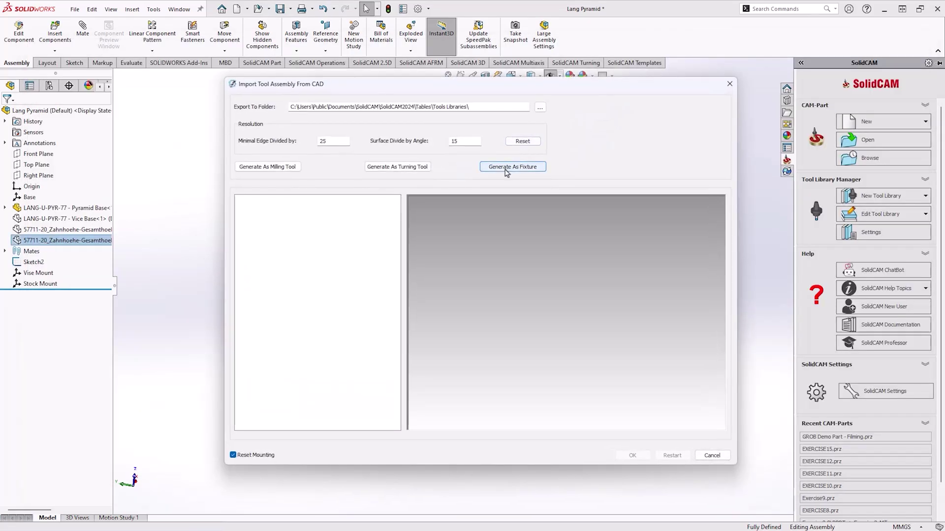
- Generate the import as a fixture and remove the jaw, 57711 and Vice-Base rows
{"action": "left_click", "coordinate": [506, 169]}
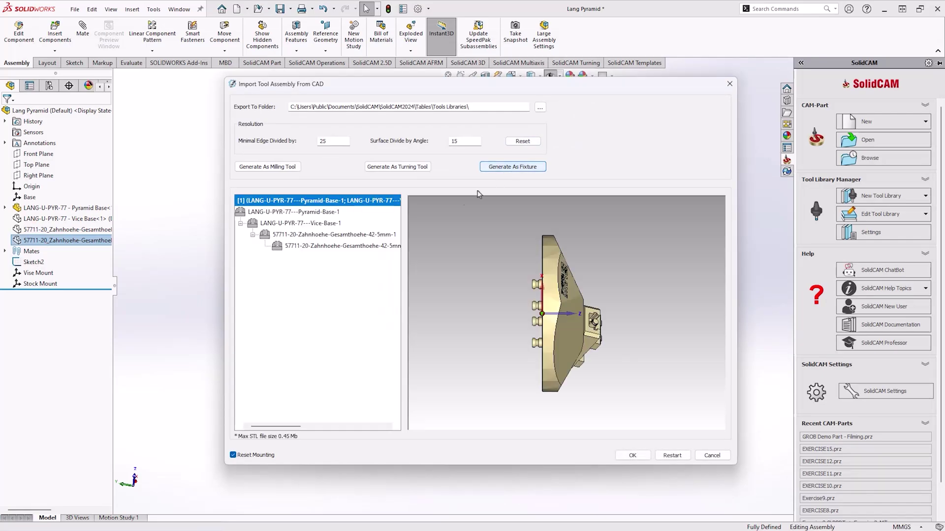
{"action": "right_click", "coordinate": [305, 246]}
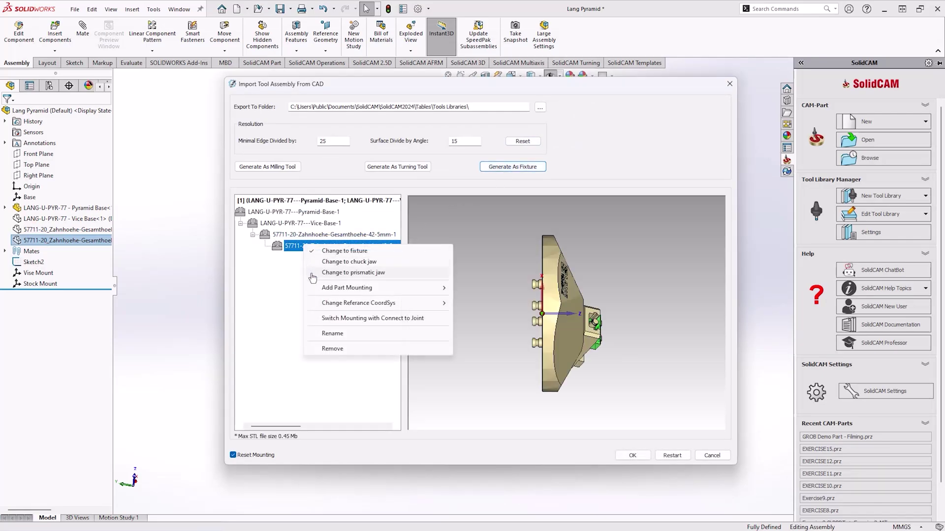
{"action": "left_click", "coordinate": [329, 348]}
{"action": "right_click", "coordinate": [297, 237]}
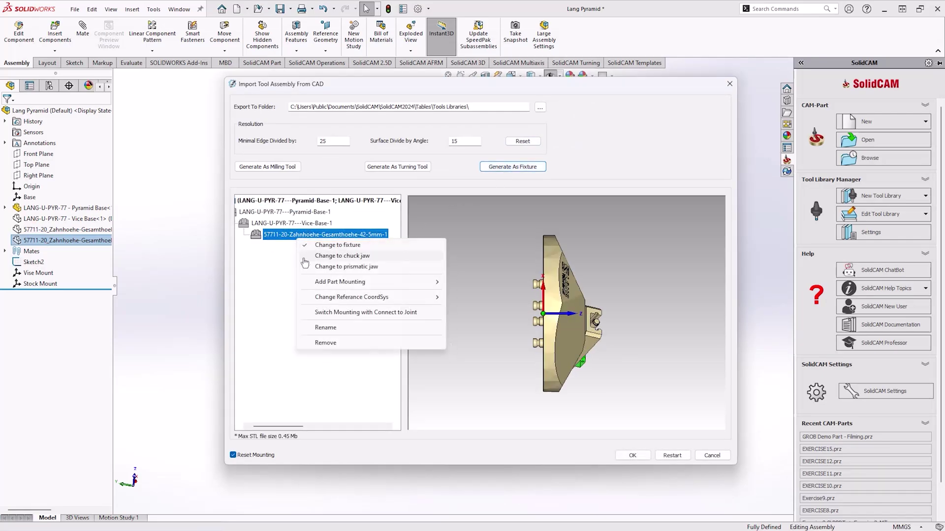
{"action": "left_click", "coordinate": [326, 347]}
{"action": "right_click", "coordinate": [287, 223]}
{"action": "left_click", "coordinate": [305, 328]}
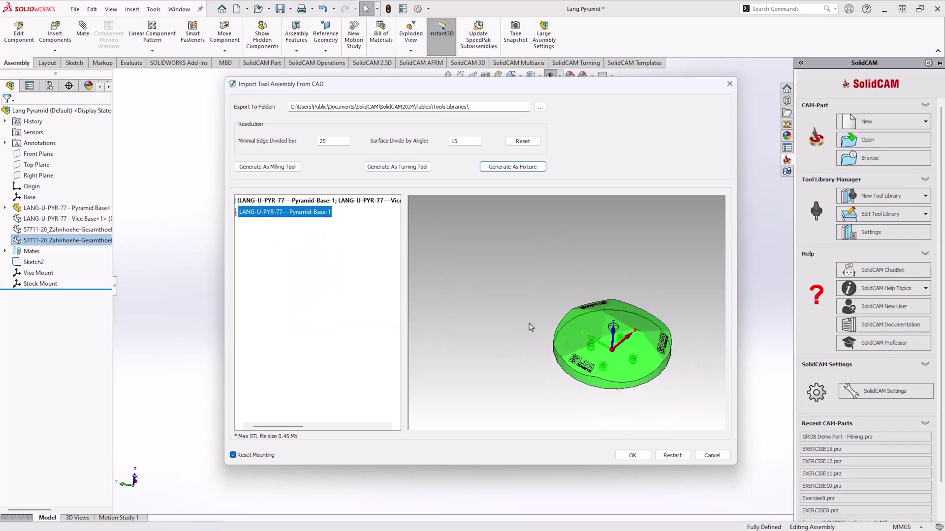
- Set Pyramid-Base-1's reference coordinate system to Base
{"action": "right_click", "coordinate": [263, 215]}
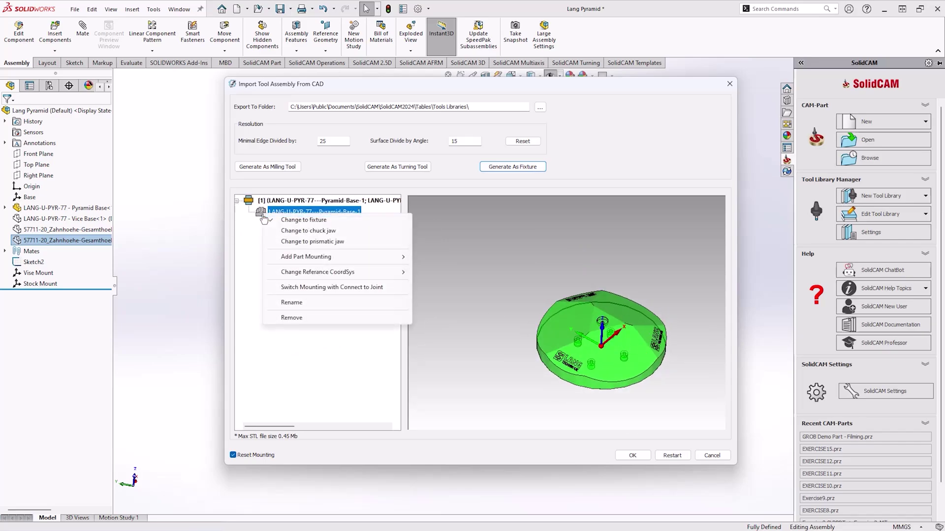
{"action": "mouse_move", "coordinate": [324, 274]}
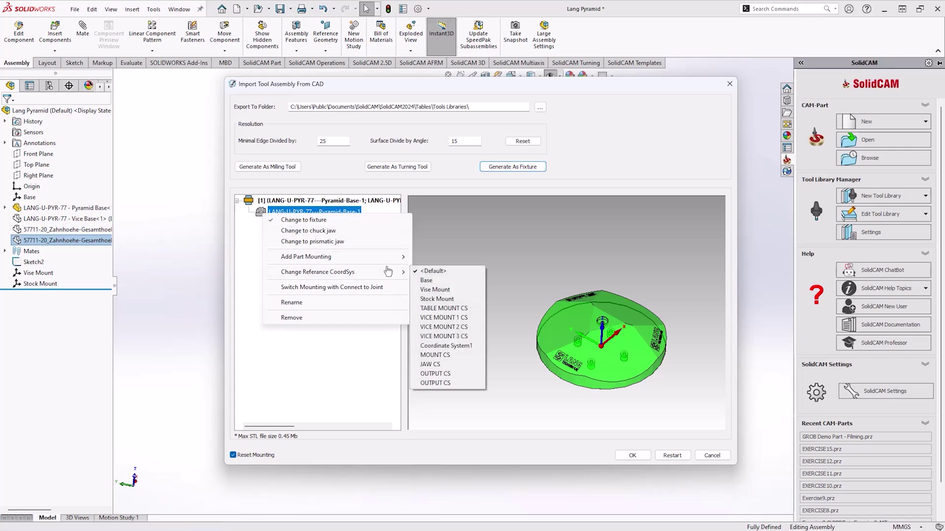
{"action": "left_click", "coordinate": [426, 281]}
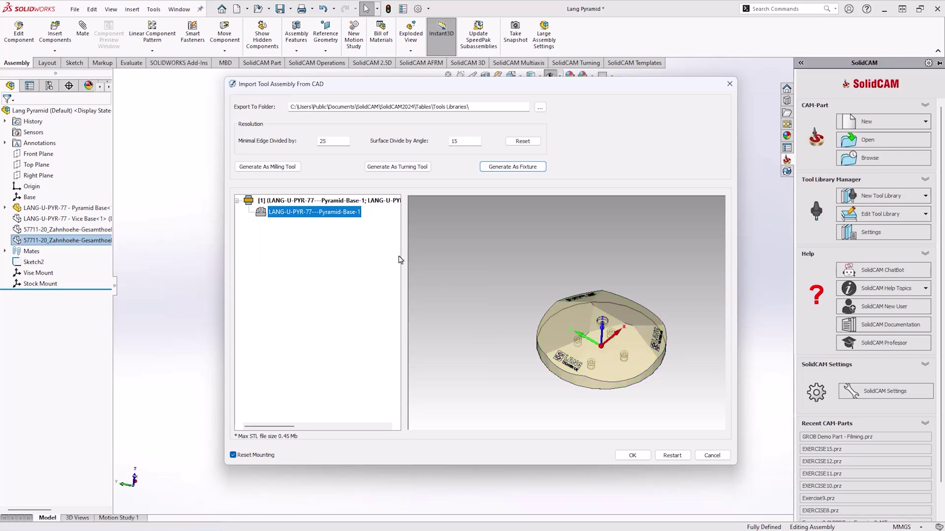
- Store the imported pyramid base as fixture 3 in Storage and check it in the 3D preview
{"action": "left_click", "coordinate": [629, 456]}
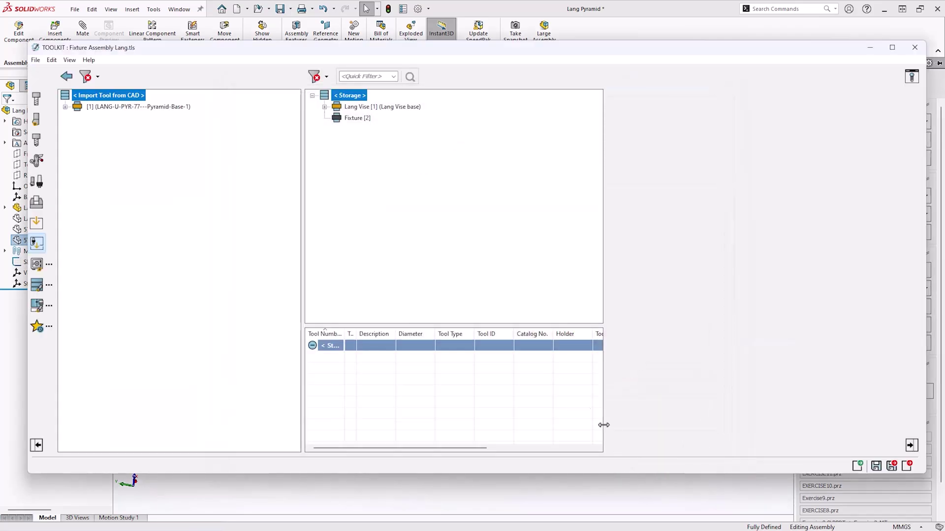
{"action": "left_click_drag", "start_coordinate": [79, 112], "coordinate": [346, 119]}
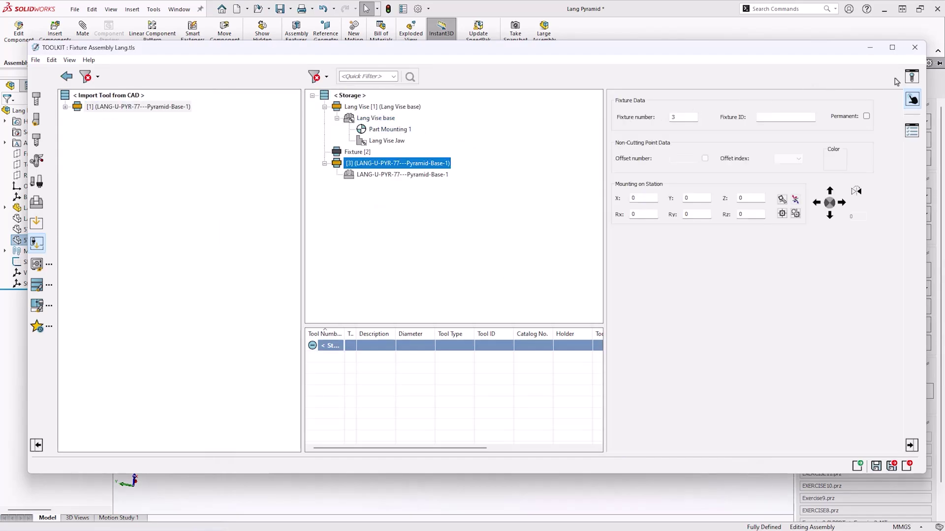
{"action": "left_click", "coordinate": [912, 77]}
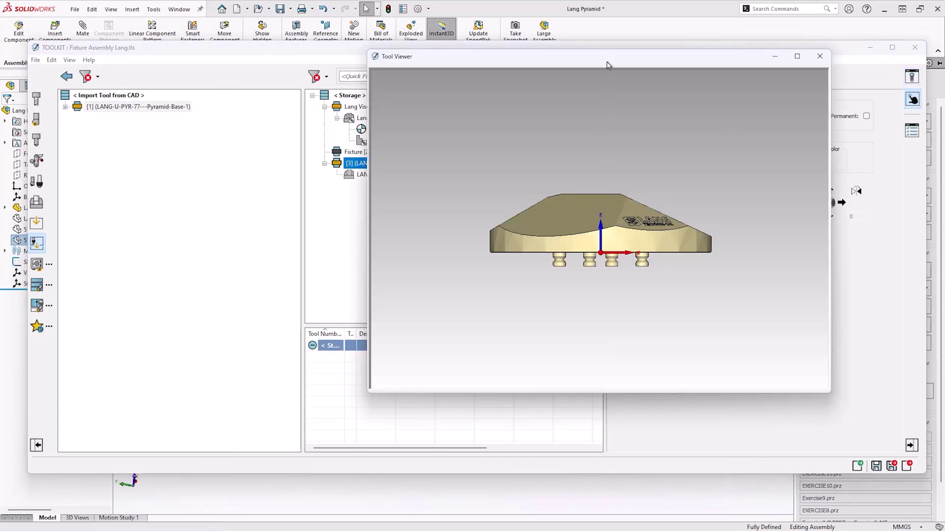
{"action": "left_click_drag", "start_coordinate": [608, 65], "coordinate": [270, 127]}
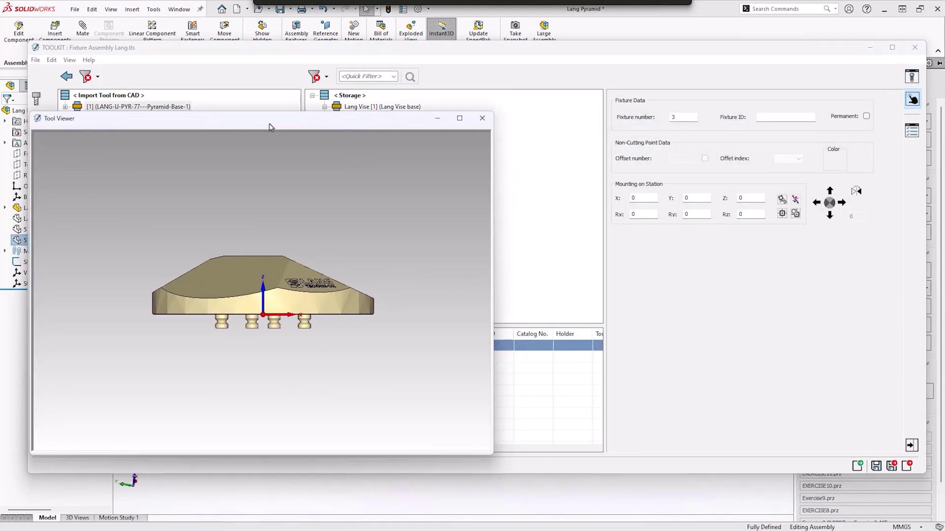
{"action": "left_click", "coordinate": [482, 118]}
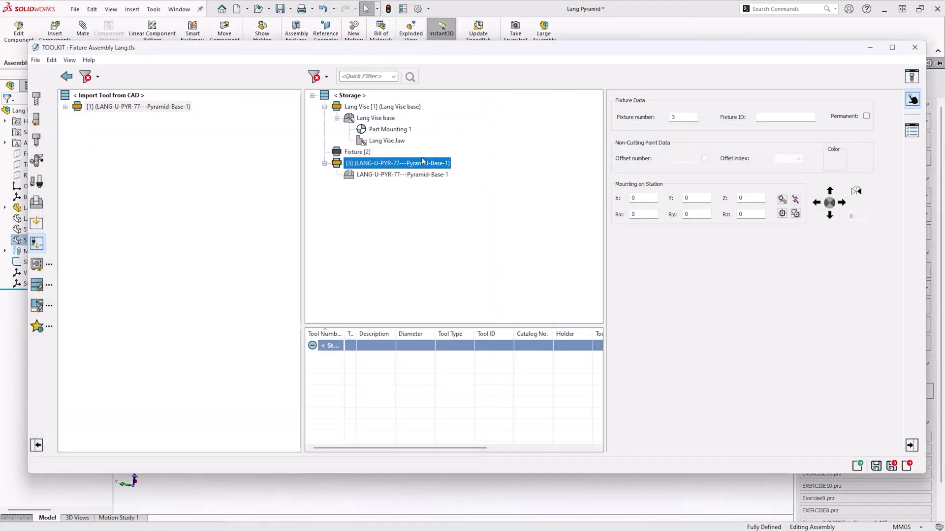
- Calculate Joint 1 of the pyramid base with master Base and slave Vise Mount
{"action": "left_click", "coordinate": [401, 175]}
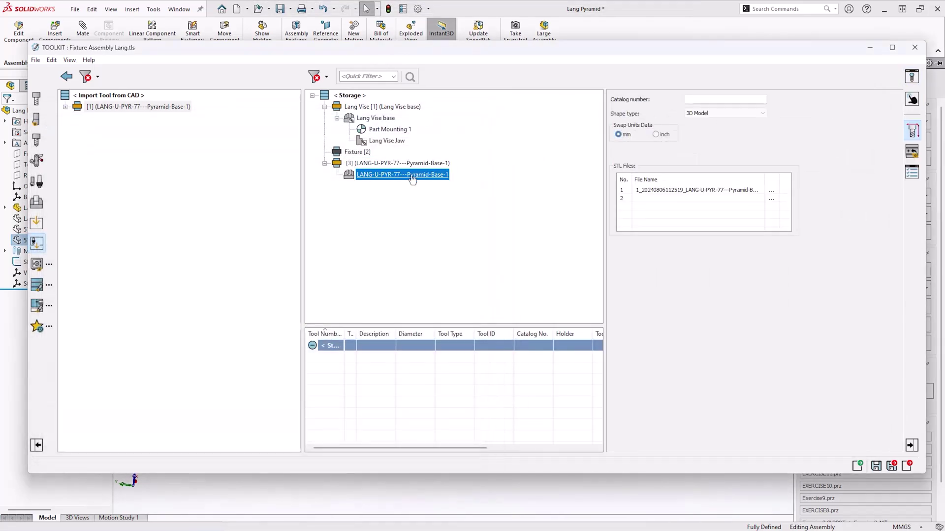
{"action": "left_click", "coordinate": [912, 151]}
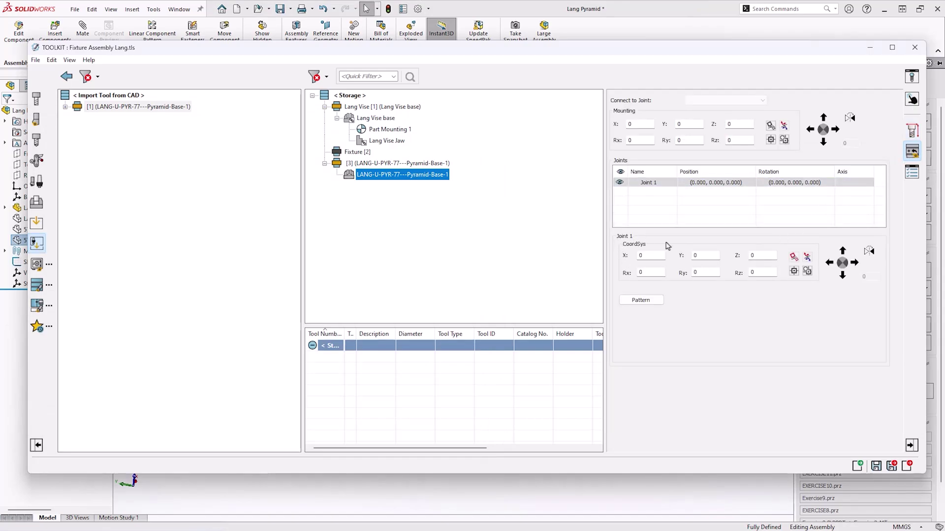
{"action": "left_click", "coordinate": [808, 257]}
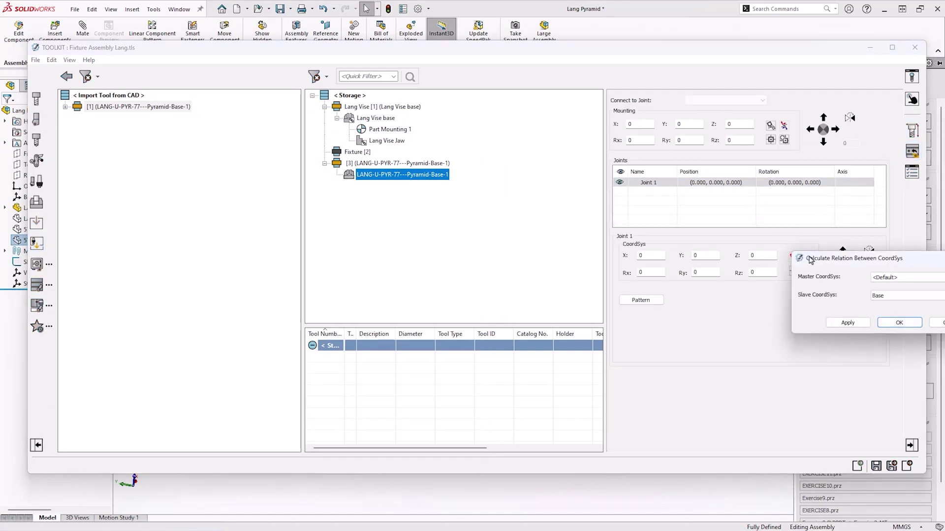
{"action": "left_click_drag", "start_coordinate": [810, 258], "coordinate": [598, 281]}
{"action": "left_click", "coordinate": [717, 299]}
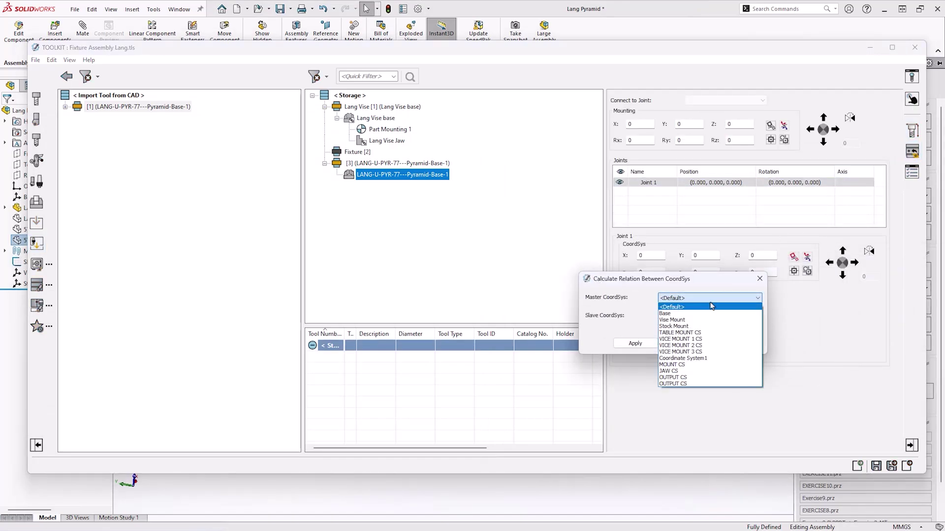
{"action": "left_click", "coordinate": [697, 315]}
{"action": "left_click", "coordinate": [696, 316]}
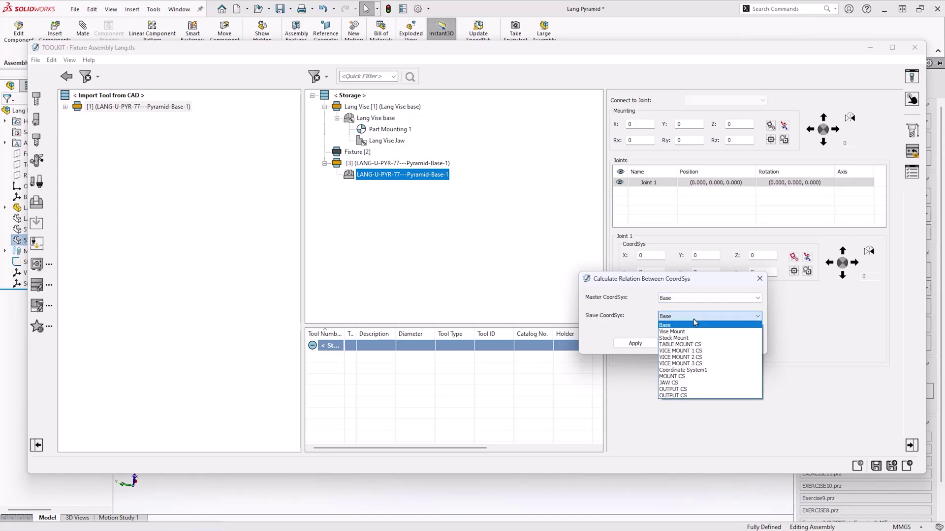
{"action": "left_click", "coordinate": [691, 332]}
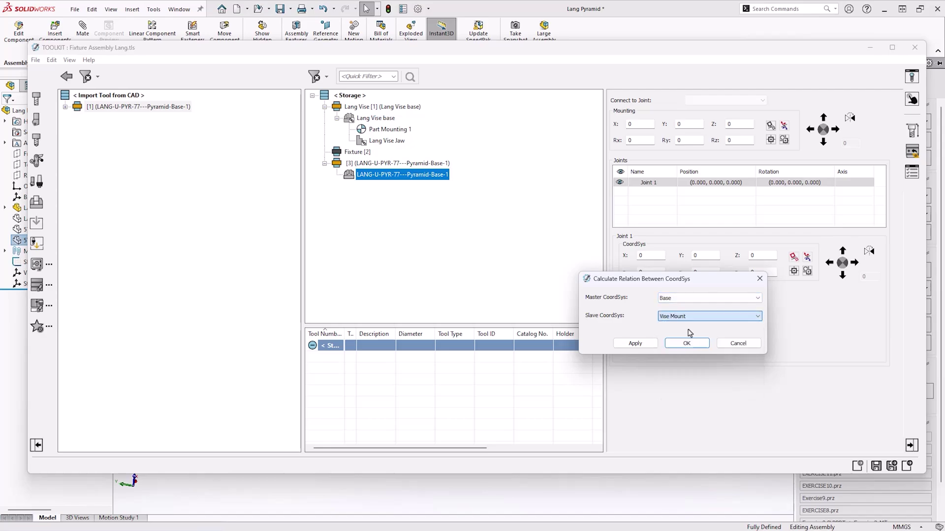
{"action": "left_click", "coordinate": [645, 345]}
{"action": "left_click", "coordinate": [685, 343]}
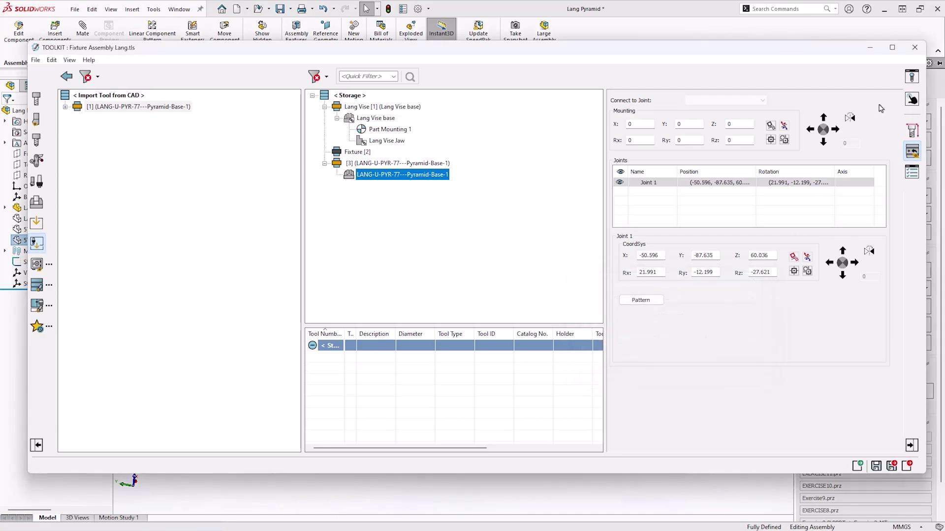
- Check the joint axes in the 3D preview and attach the Lang Vise base onto Pyramid-Base-1
{"action": "left_click", "coordinate": [911, 79]}
{"action": "middle_click_drag", "start_coordinate": [231, 300], "coordinate": [302, 327]}
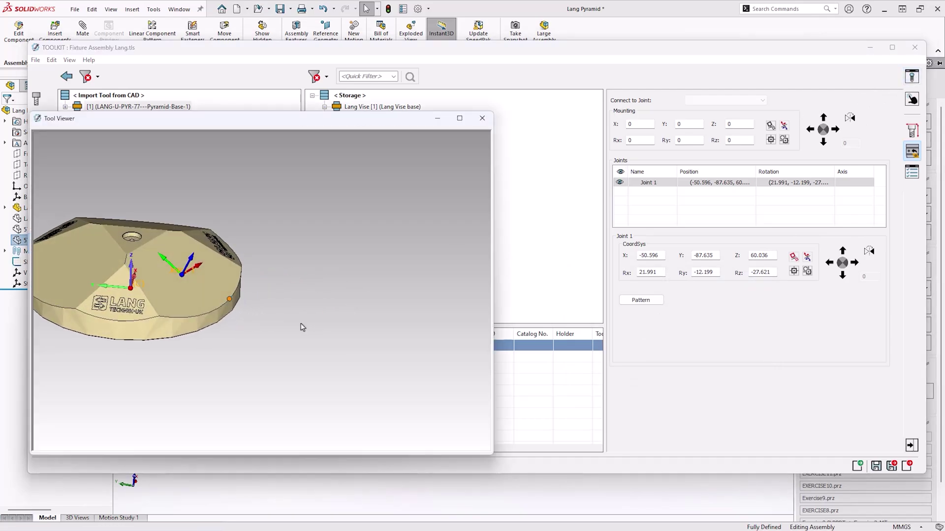
{"action": "left_click", "coordinate": [483, 118]}
{"action": "left_click_drag", "start_coordinate": [380, 119], "coordinate": [406, 176]}
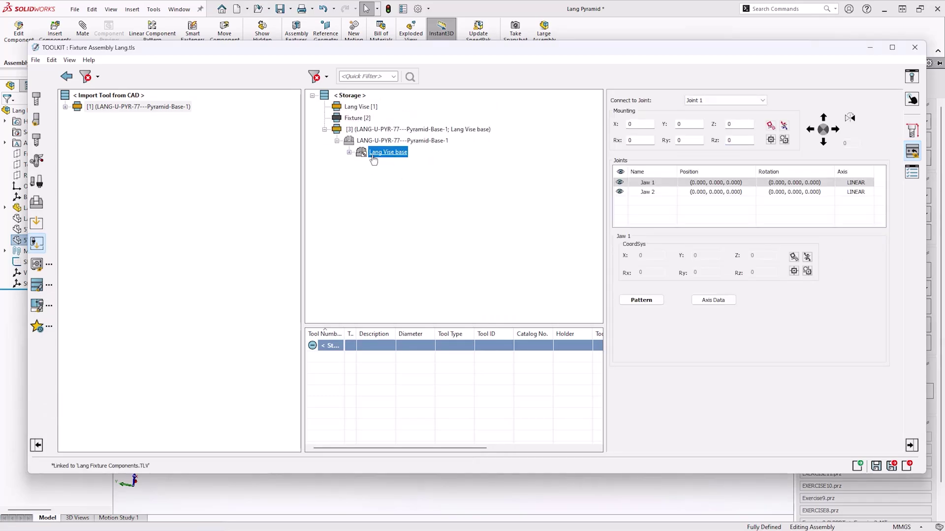
- Rotate the Lang Vise base mounting Rz to 90° and check it in the preview
{"action": "left_click", "coordinate": [913, 77]}
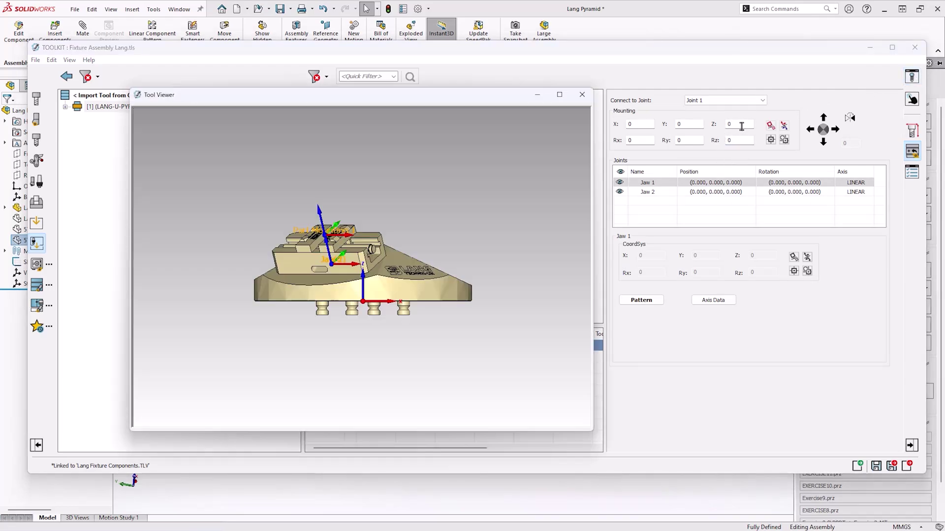
{"action": "left_click", "coordinate": [741, 140]}
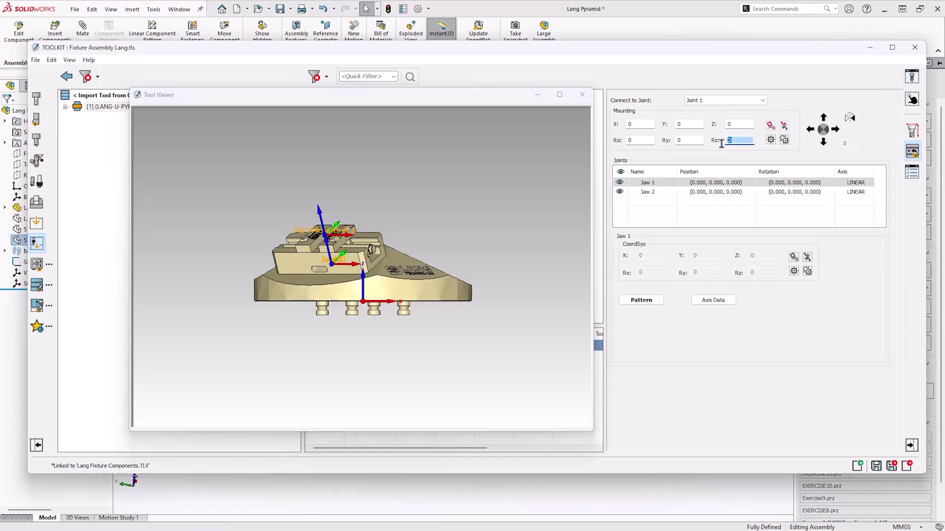
{"action": "left_click", "coordinate": [689, 140]}
{"action": "left_click_drag", "start_coordinate": [555, 237], "coordinate": [397, 314]}
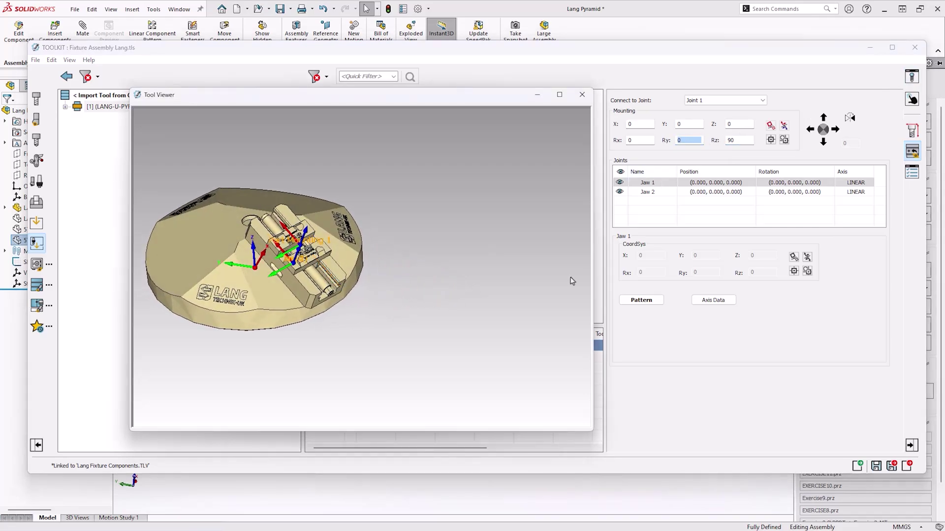
{"action": "left_click", "coordinate": [912, 132]}
{"action": "left_click", "coordinate": [527, 116]}
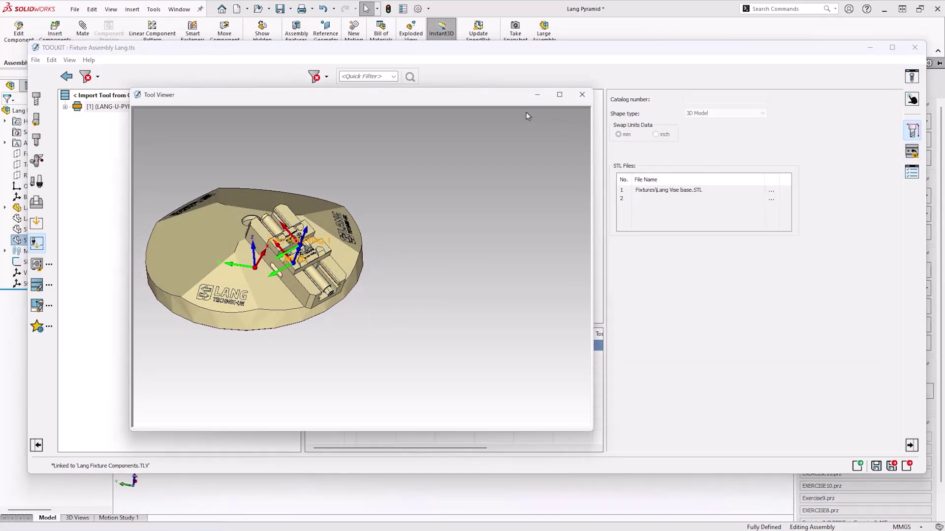
{"action": "left_click_drag", "start_coordinate": [499, 105], "coordinate": [482, 193]}
- Try Lang Vise Jaw 1 openings of 1, 2 and 3, then leave it at 0
{"action": "left_click", "coordinate": [349, 152]}
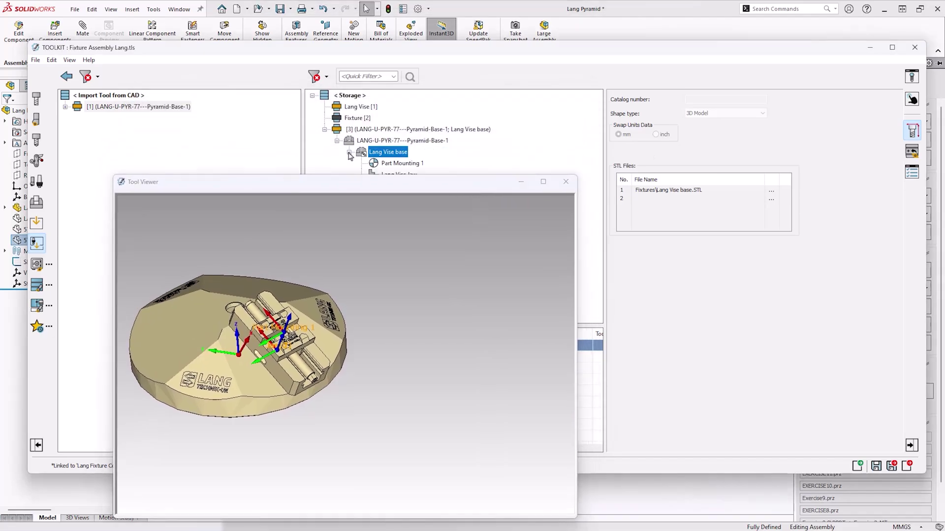
{"action": "left_click", "coordinate": [387, 174]}
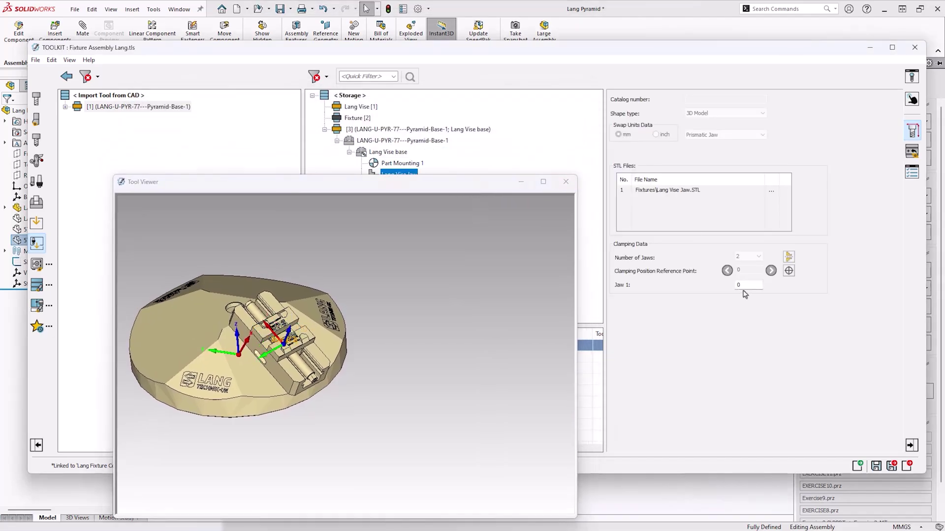
{"action": "double_click", "coordinate": [745, 285]}
{"action": "type", "text": "1"}
{"action": "key", "text": "Return"}
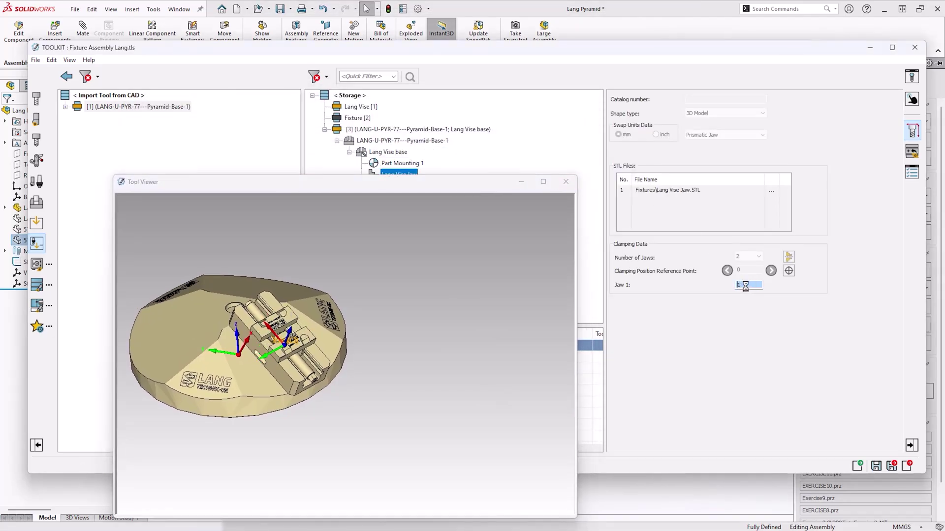
{"action": "type", "text": "2"}
{"action": "key", "text": "Return"}
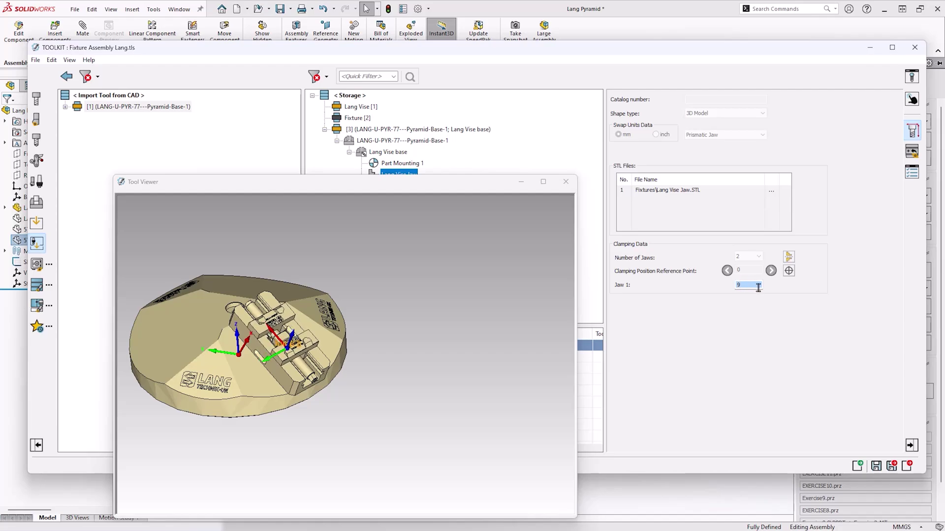
{"action": "type", "text": "3"}
{"action": "key", "text": "Return"}
{"action": "left_click", "coordinate": [455, 189]}
- Pattern Pyramid-Base-1's Joint 1 with a 120° shift into three positions
{"action": "left_click", "coordinate": [407, 142]}
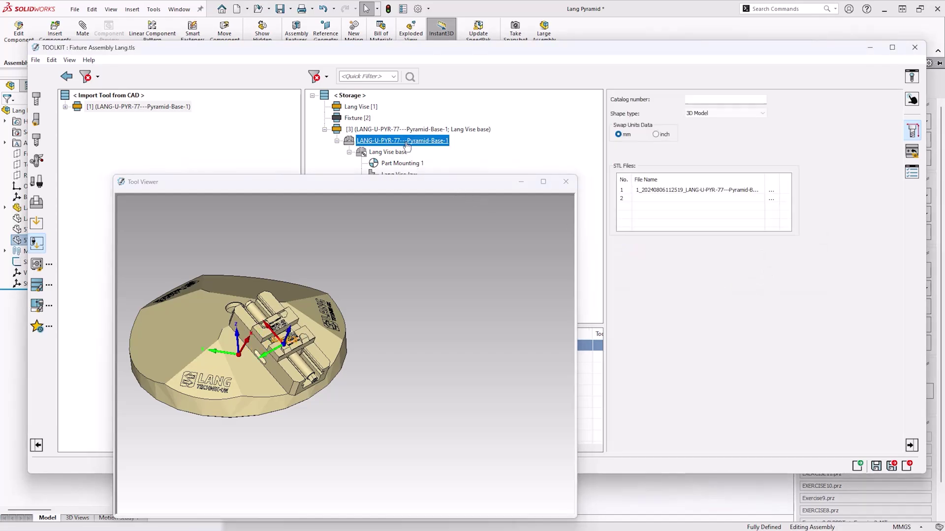
{"action": "left_click", "coordinate": [912, 156]}
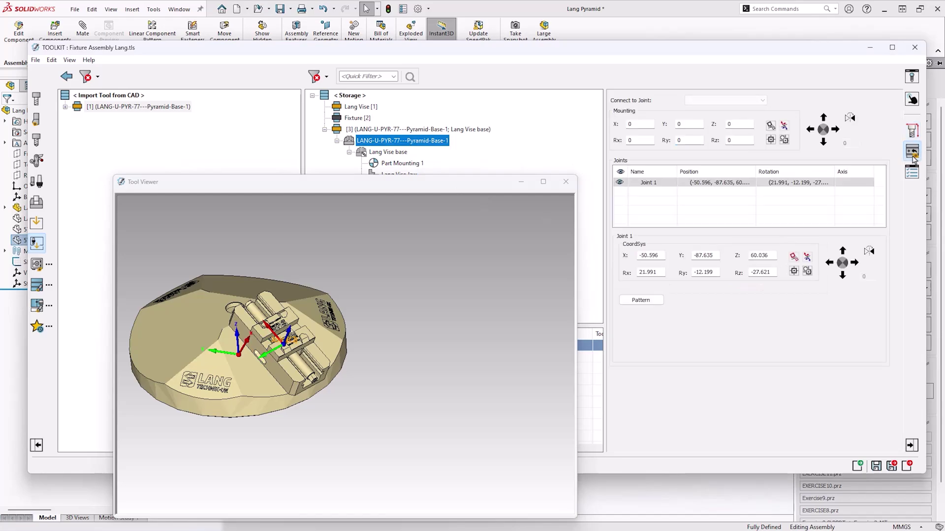
{"action": "left_click", "coordinate": [641, 300]}
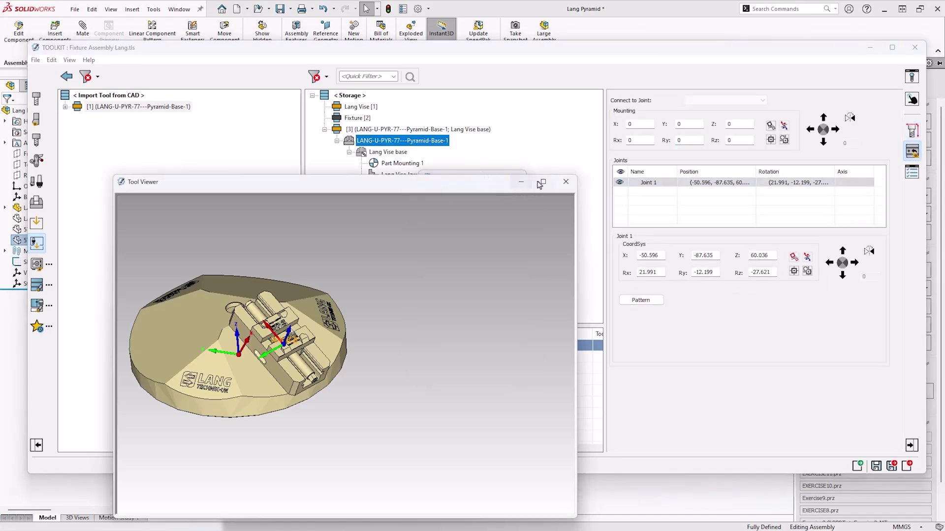
{"action": "left_click", "coordinate": [566, 182]}
{"action": "left_click_drag", "start_coordinate": [460, 173], "coordinate": [733, 157]}
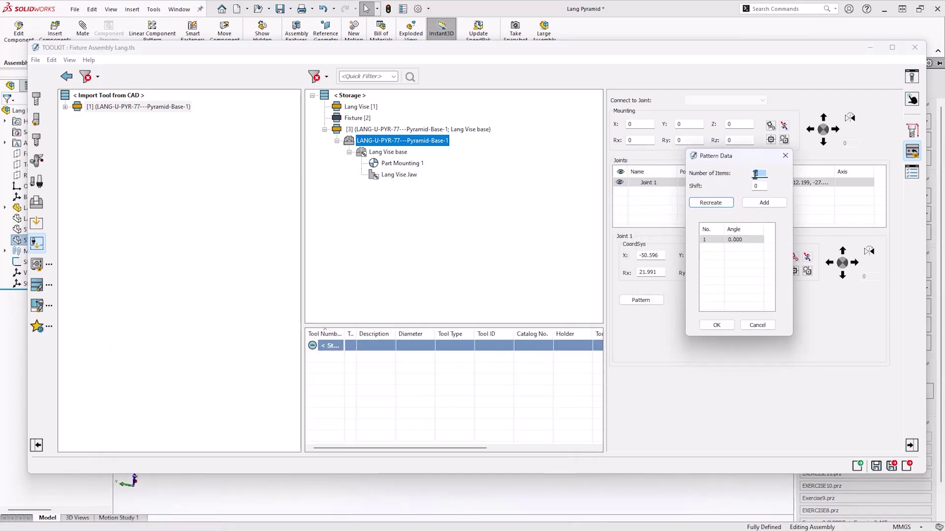
{"action": "double_click", "coordinate": [754, 187]}
{"action": "type", "text": "120"}
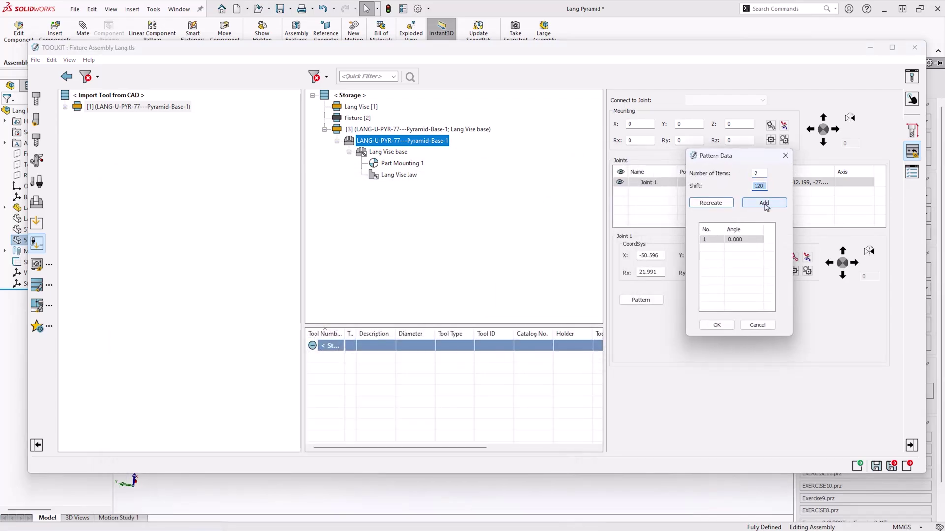
{"action": "left_click", "coordinate": [764, 203]}
{"action": "left_click", "coordinate": [717, 325]}
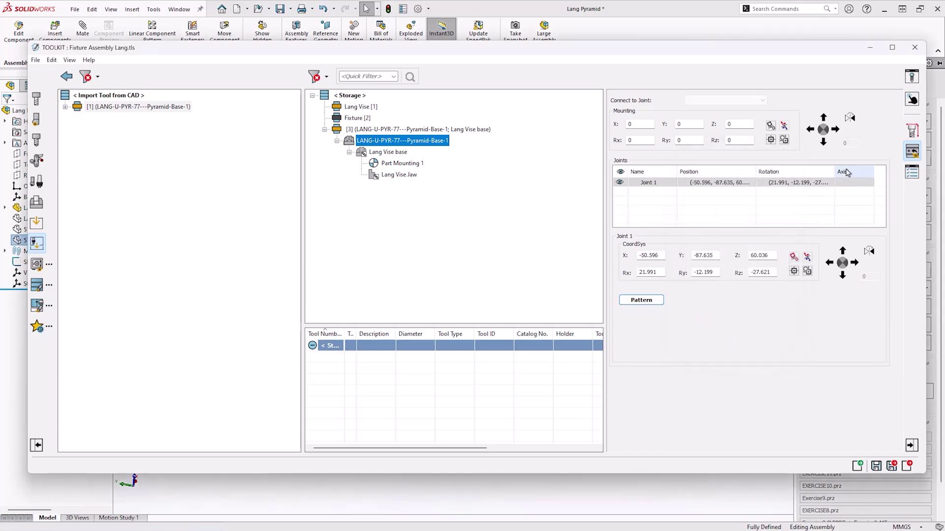
- Preview the fixture to confirm three vises spaced around the pyramid base
{"action": "left_click", "coordinate": [911, 78]}
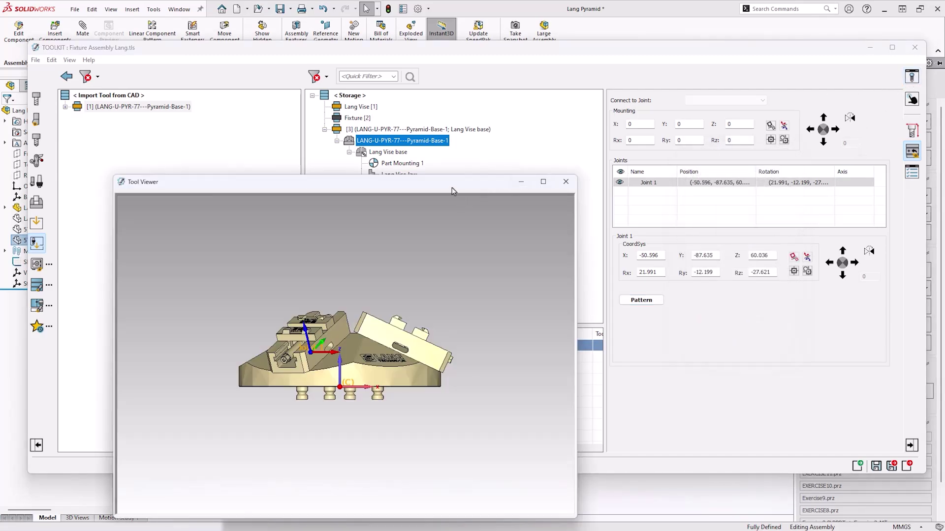
{"action": "left_click_drag", "start_coordinate": [453, 191], "coordinate": [462, 126]}
{"action": "left_click_drag", "start_coordinate": [394, 221], "coordinate": [443, 270]}
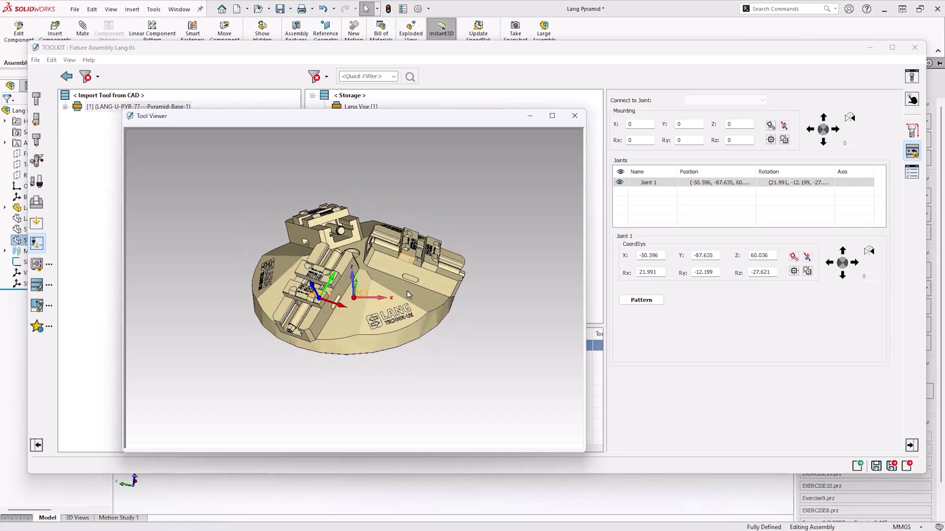
{"action": "left_click", "coordinate": [574, 117]}
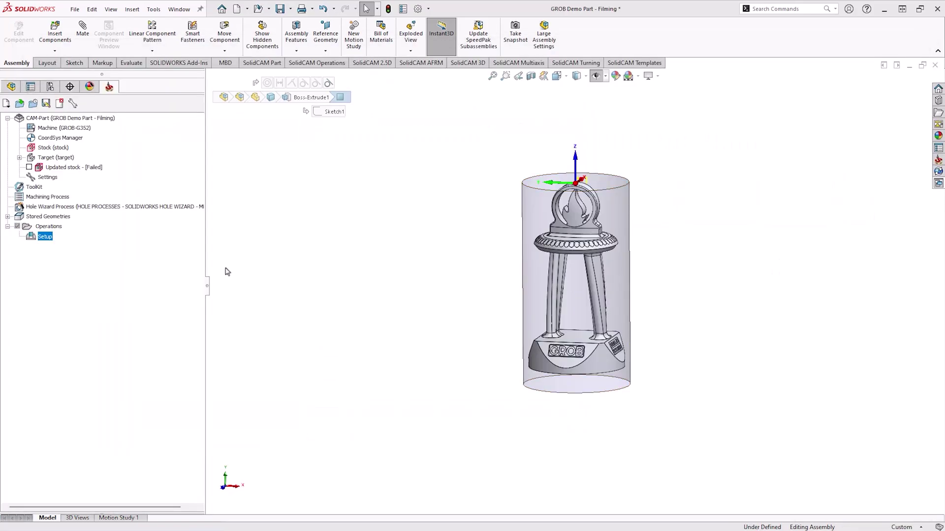
- Load Fixture Assembly Lang and place the pyramid-base vise fixture on Station_1
{"action": "double_click", "coordinate": [45, 237]}
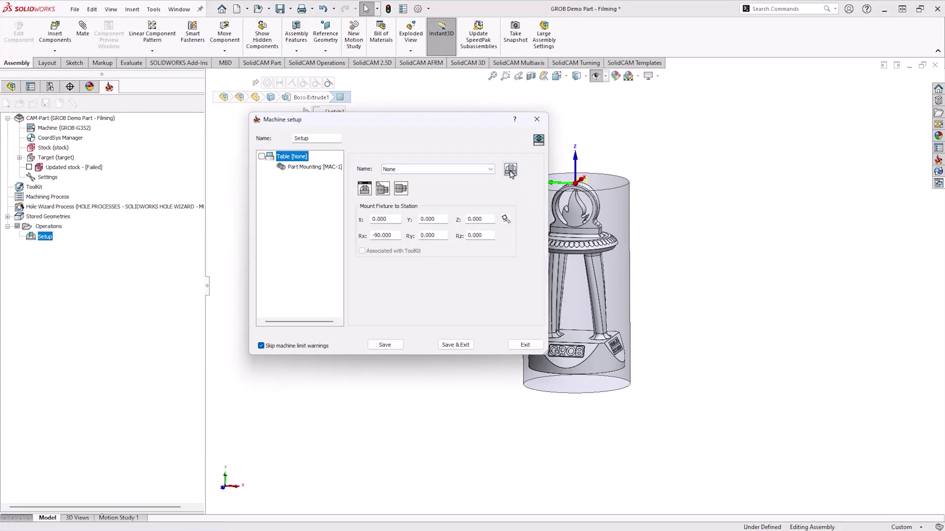
{"action": "left_click", "coordinate": [510, 170]}
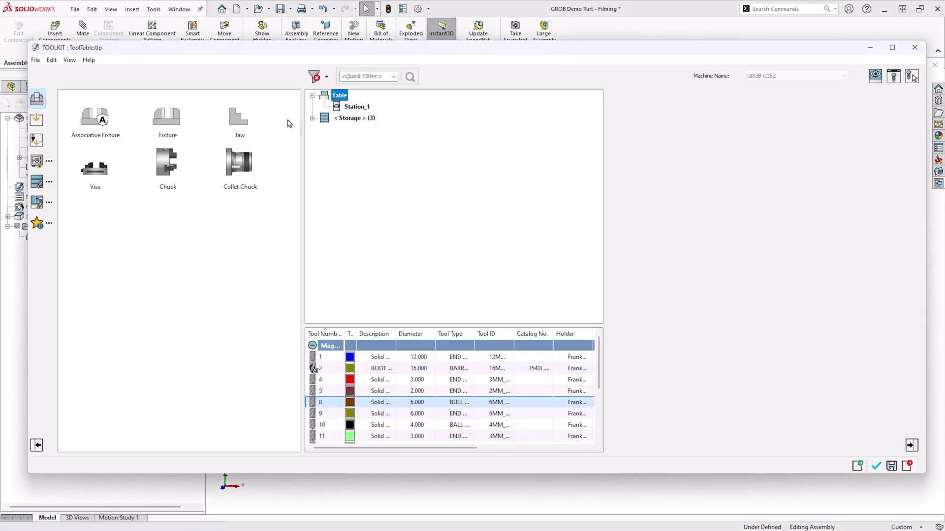
{"action": "left_click", "coordinate": [37, 183]}
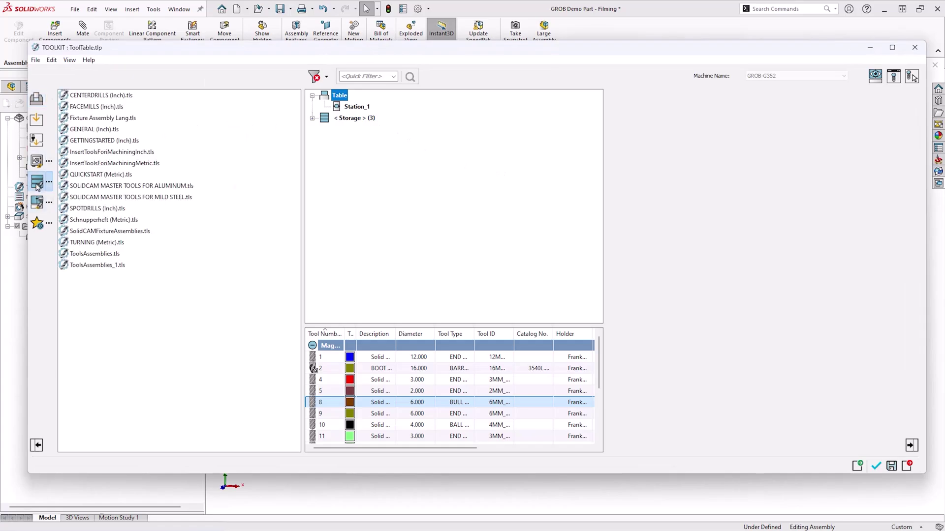
{"action": "double_click", "coordinate": [93, 118]}
{"action": "left_click_drag", "start_coordinate": [91, 130], "coordinate": [346, 106]}
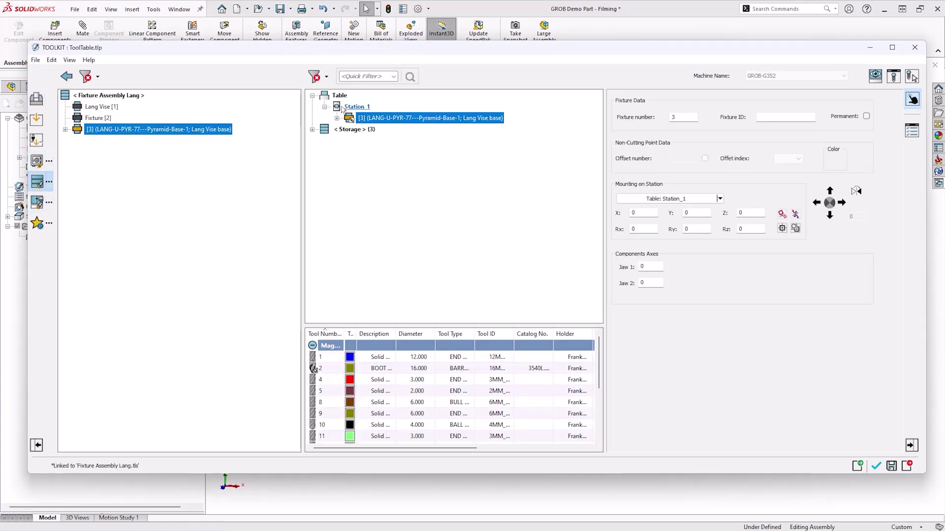
- Set the fixture's Rx mounting rotation to -90, check it on the GROB machine, and accept
{"action": "left_click", "coordinate": [875, 77]}
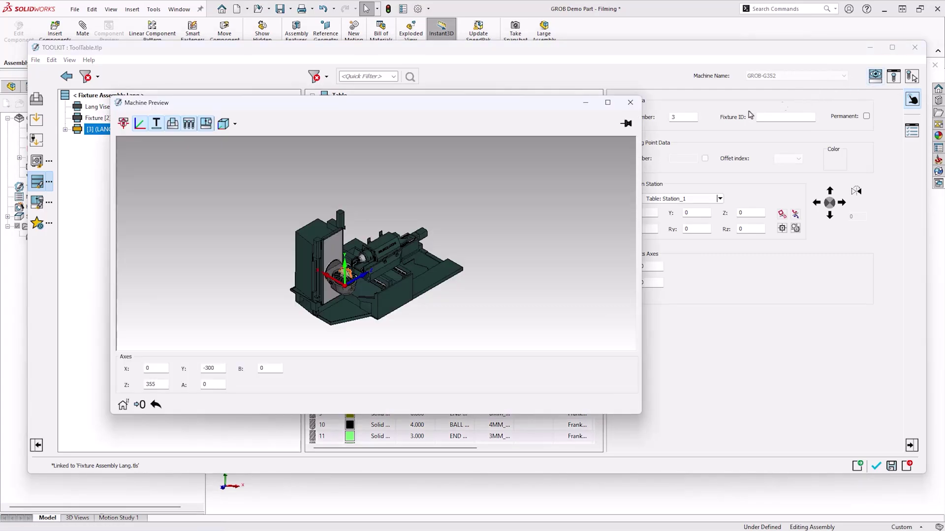
{"action": "scroll", "coordinate": [356, 268], "scroll_direction": "up", "scroll_amount": 5}
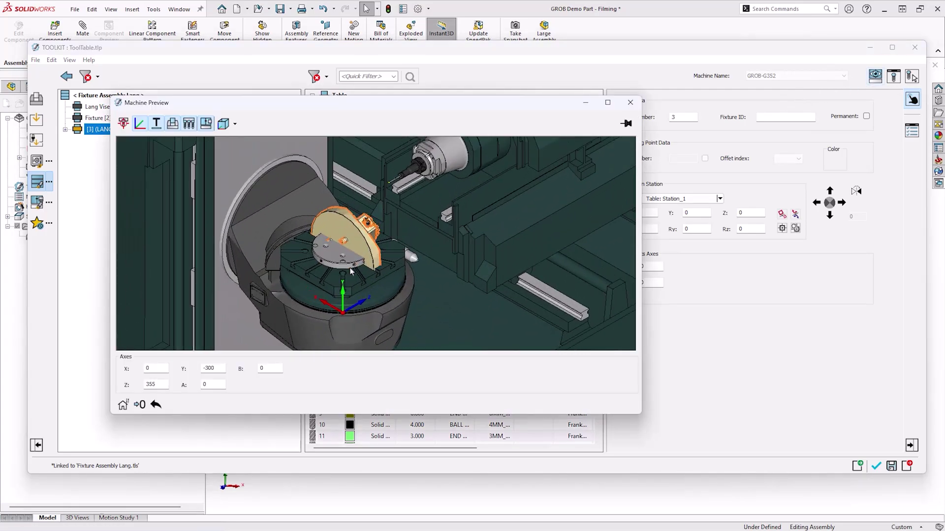
{"action": "left_click_drag", "start_coordinate": [541, 104], "coordinate": [510, 105]}
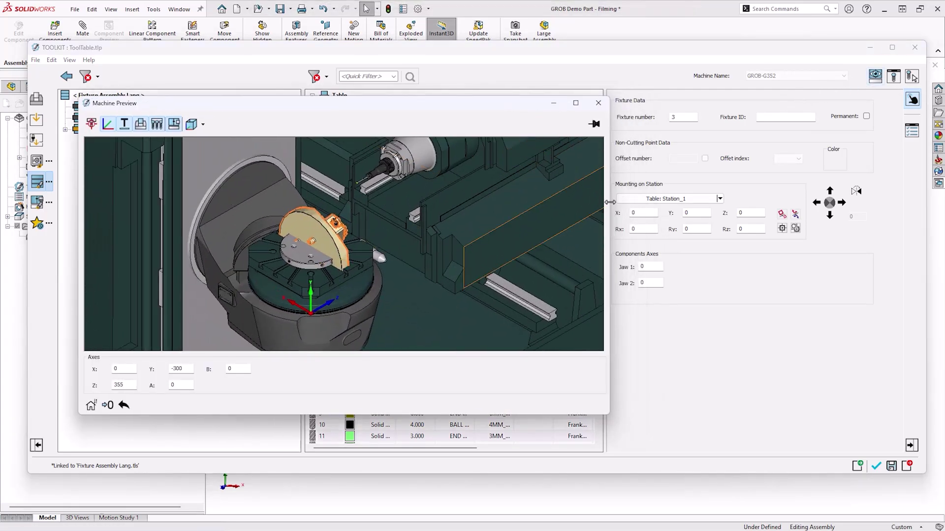
{"action": "left_click_drag", "start_coordinate": [637, 228], "coordinate": [622, 229]}
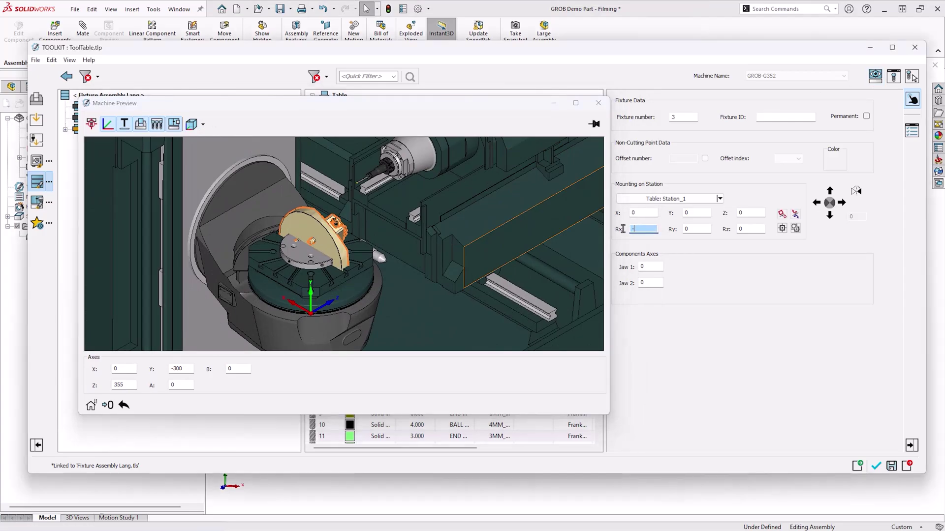
{"action": "left_click", "coordinate": [646, 215]}
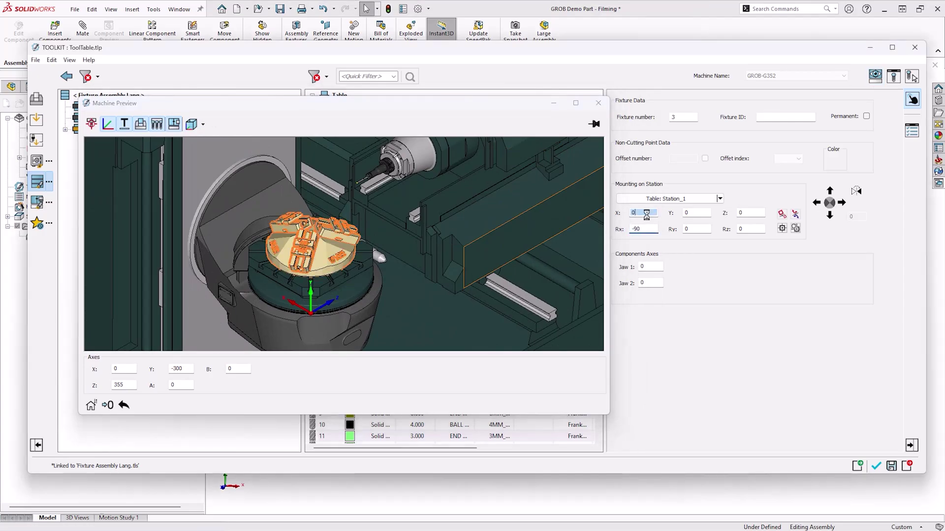
{"action": "middle_click_drag", "start_coordinate": [413, 211], "coordinate": [367, 249]}
{"action": "left_click", "coordinate": [604, 107]}
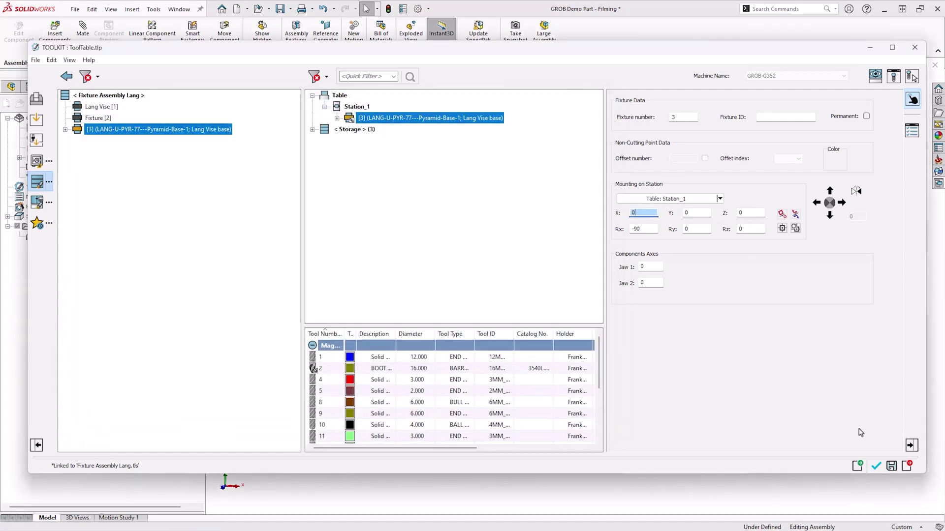
{"action": "left_click", "coordinate": [877, 467]}
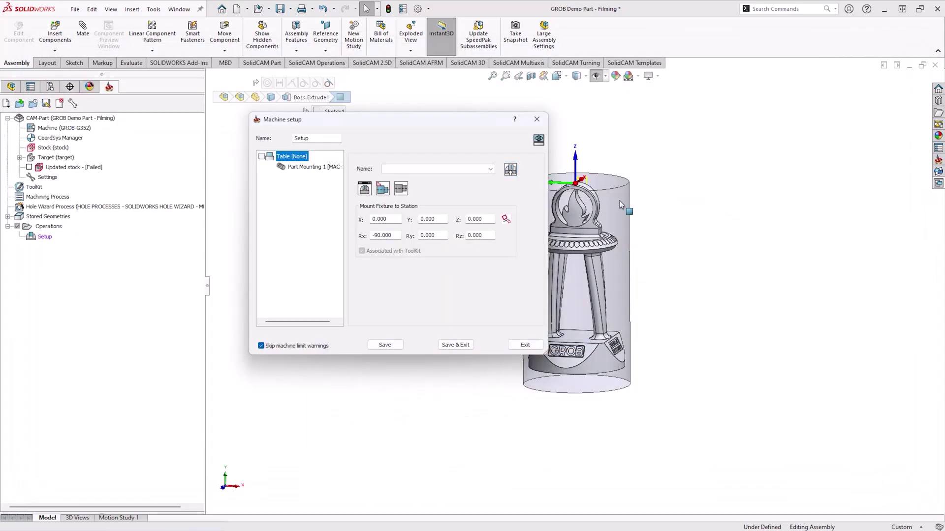
- Preview the GROB machine with the three Lang vises, inspect the fixture, then save and exit
{"action": "left_click", "coordinate": [538, 140]}
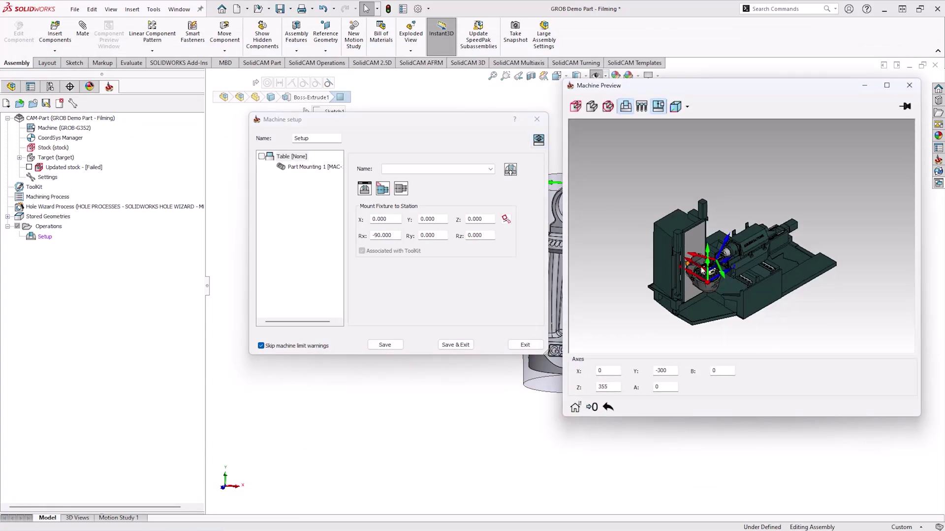
{"action": "scroll", "coordinate": [702, 270], "scroll_direction": "up", "scroll_amount": 10}
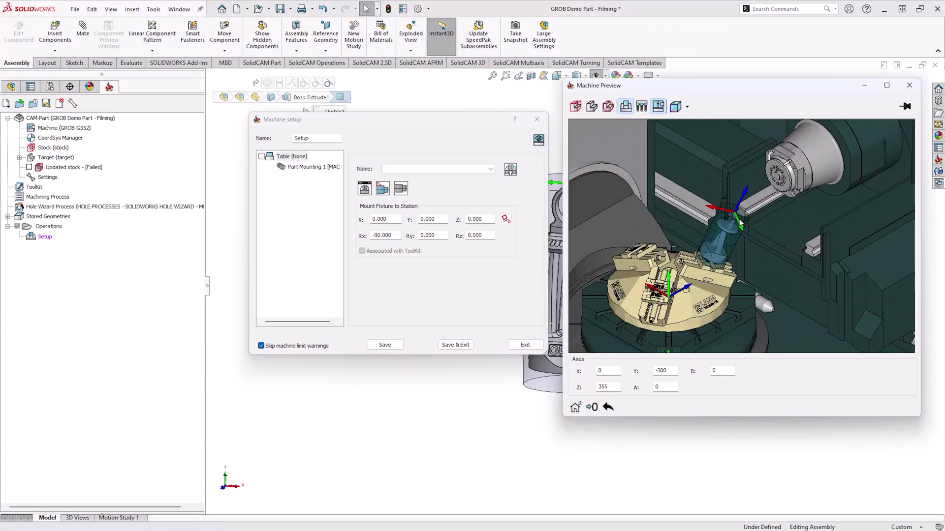
{"action": "left_click_drag", "start_coordinate": [740, 222], "coordinate": [756, 263]}
{"action": "scroll", "coordinate": [729, 261], "scroll_direction": "down", "scroll_amount": 5}
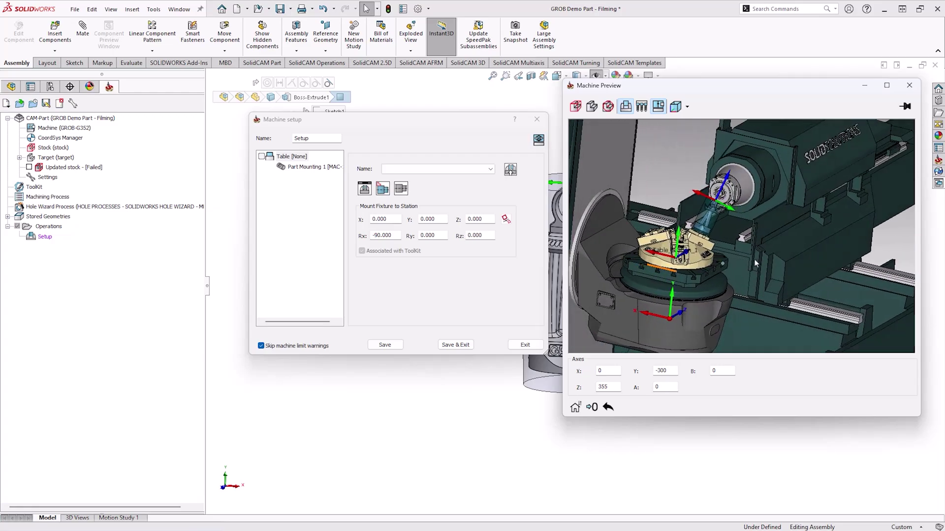
{"action": "left_click", "coordinate": [450, 345]}
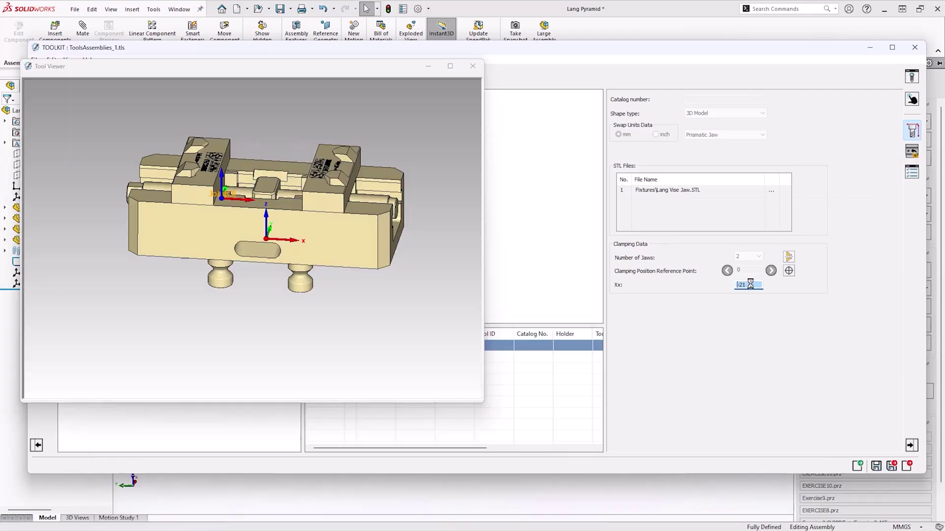
- Set the jaw Xx offset to 0 and mount the vise on Joint 1 at Rz 90°
{"action": "scroll", "coordinate": [750, 285], "scroll_direction": "up", "scroll_amount": 14}
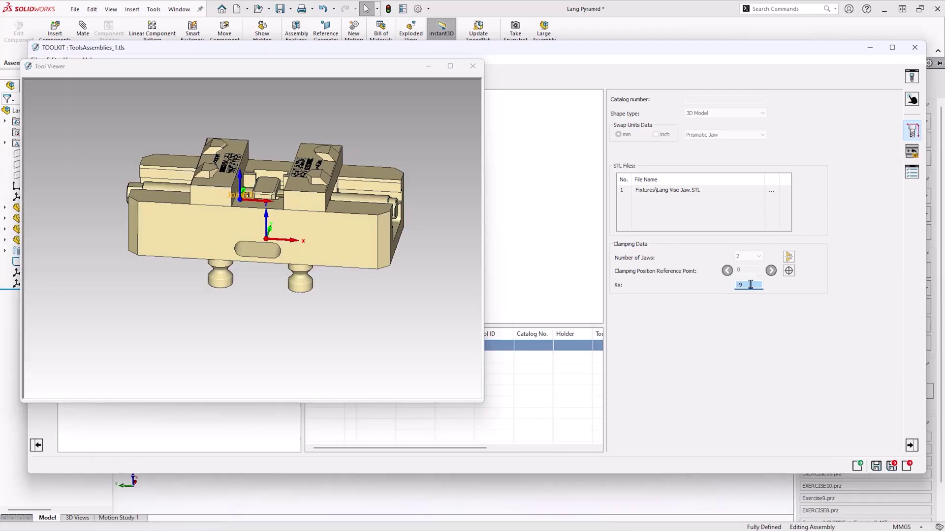
{"action": "scroll", "coordinate": [730, 285], "scroll_direction": "up", "scroll_amount": 7}
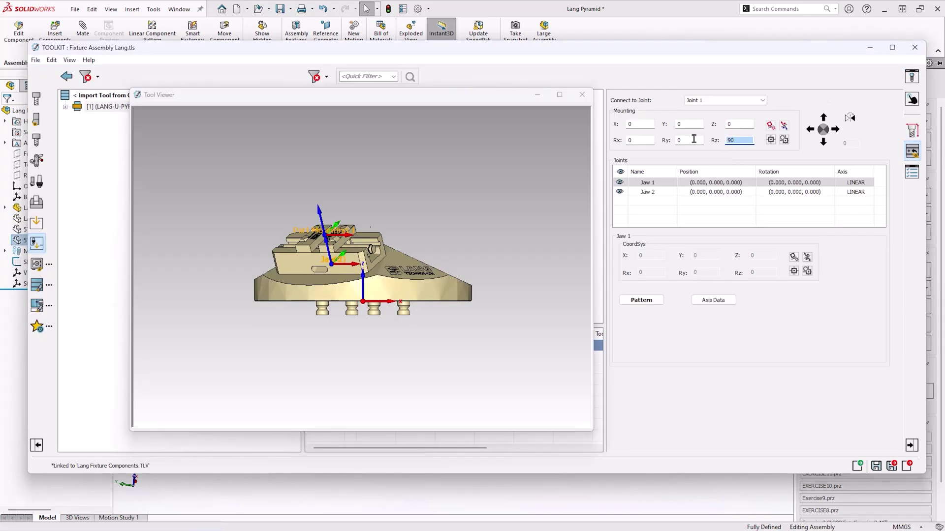
{"action": "left_click", "coordinate": [694, 139]}
{"action": "left_click_drag", "start_coordinate": [400, 289], "coordinate": [398, 307]}
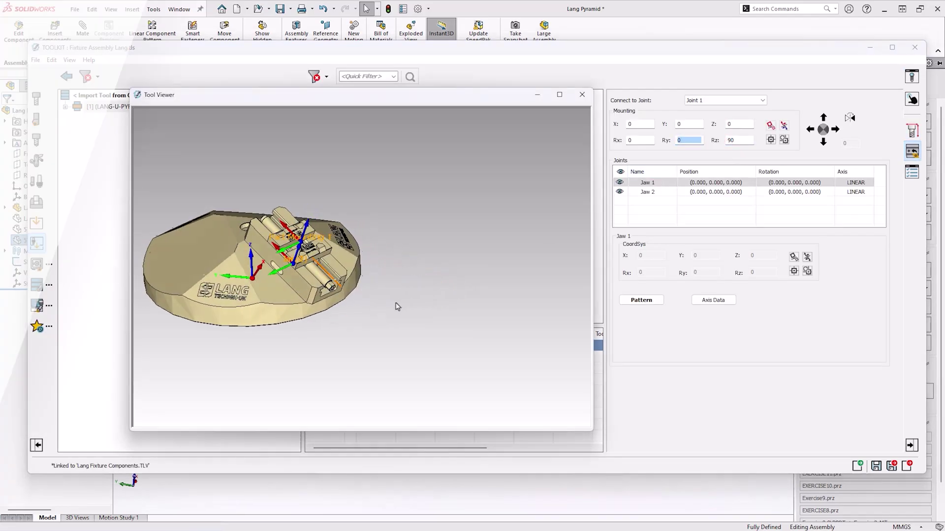